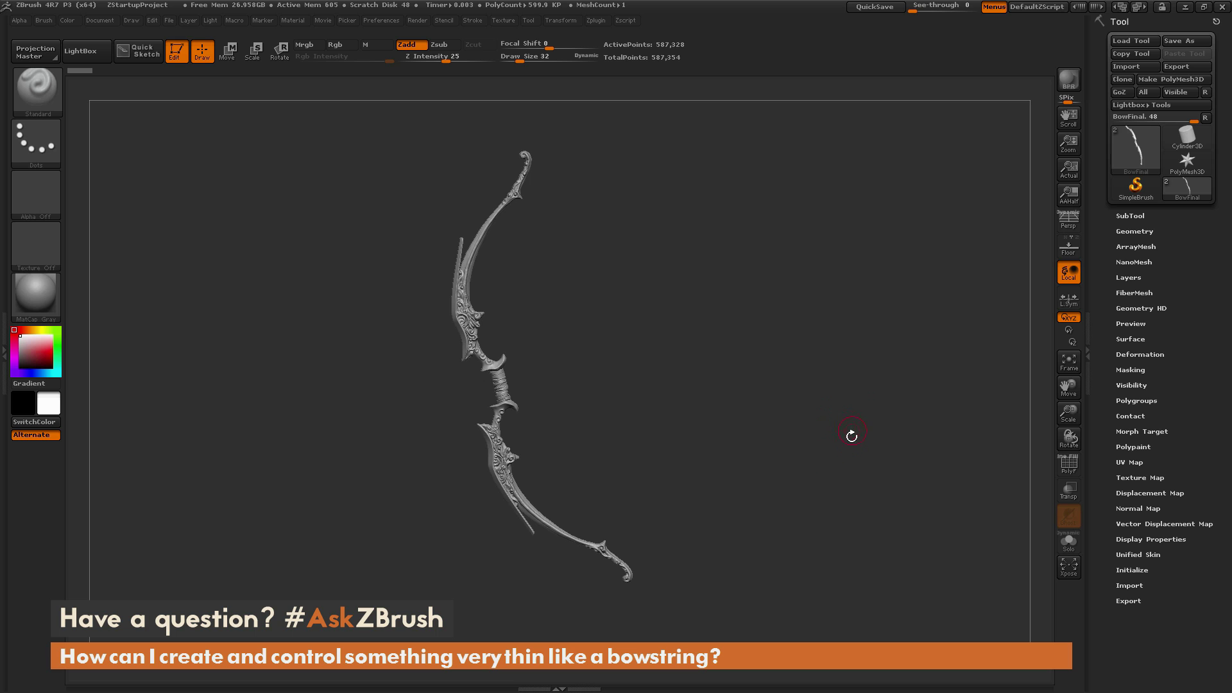
Step: Select the IMM Curve brush and choose its Strap insert mesh
drag(842, 453, 840, 482)
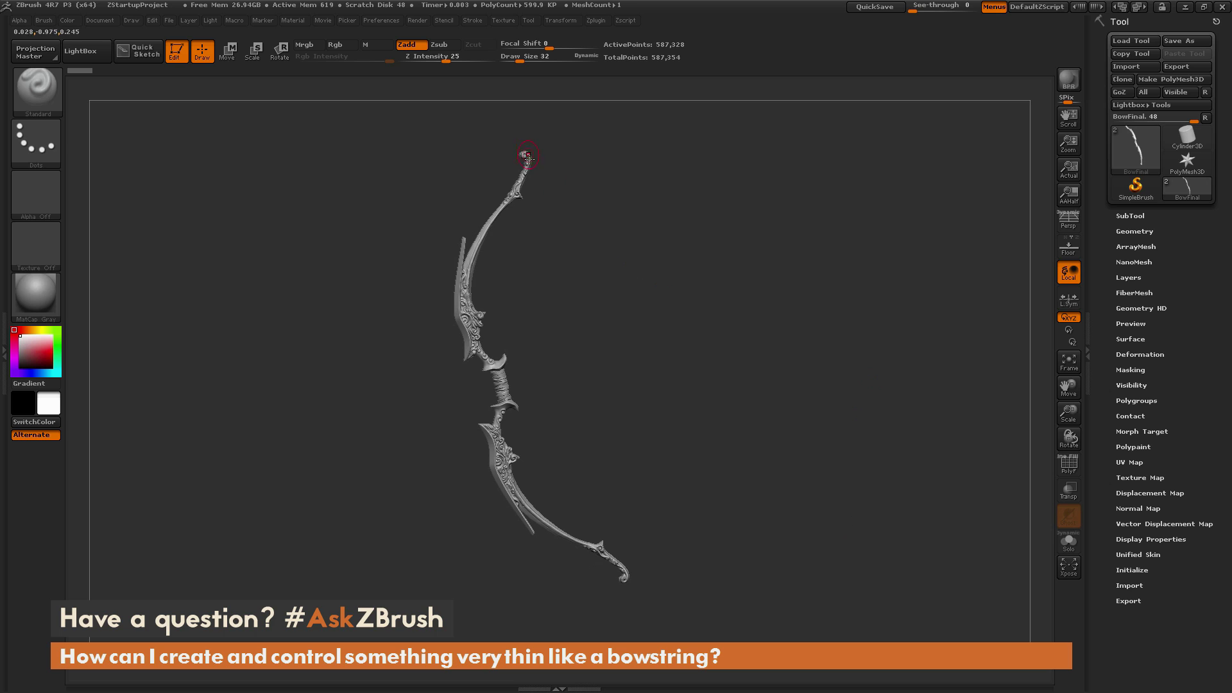
mouse_move(841, 495)
mouse_down()
mouse_move(831, 498)
mouse_move(843, 499)
mouse_up()
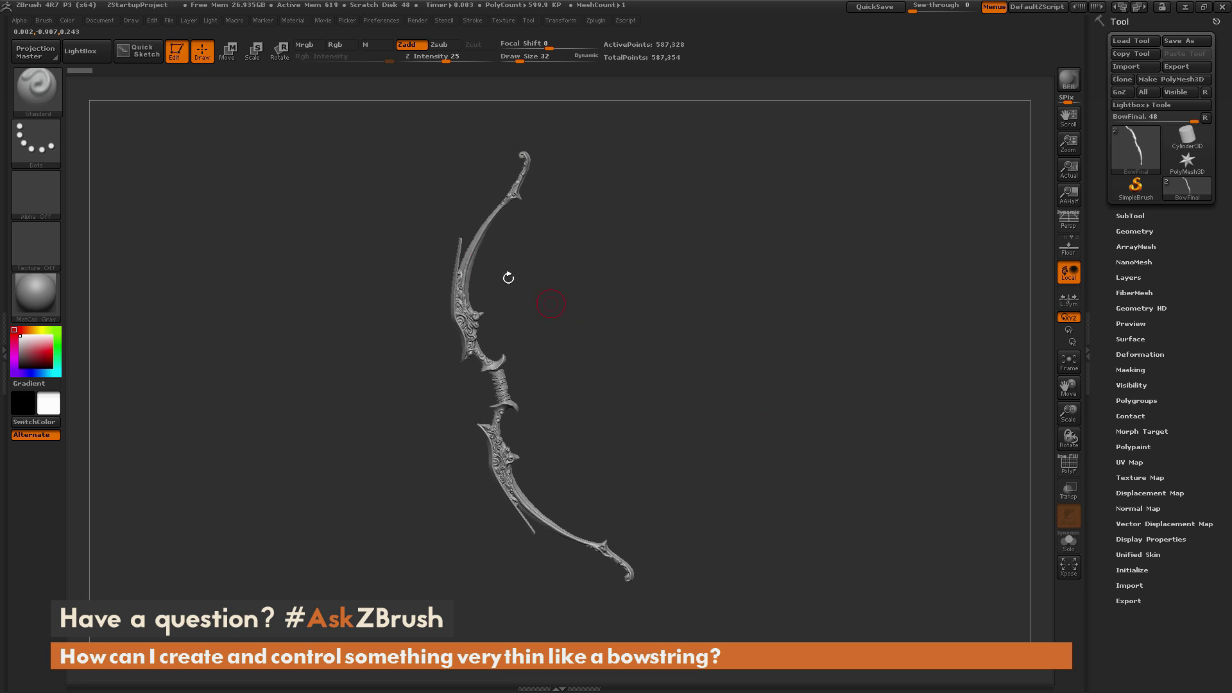
click(41, 95)
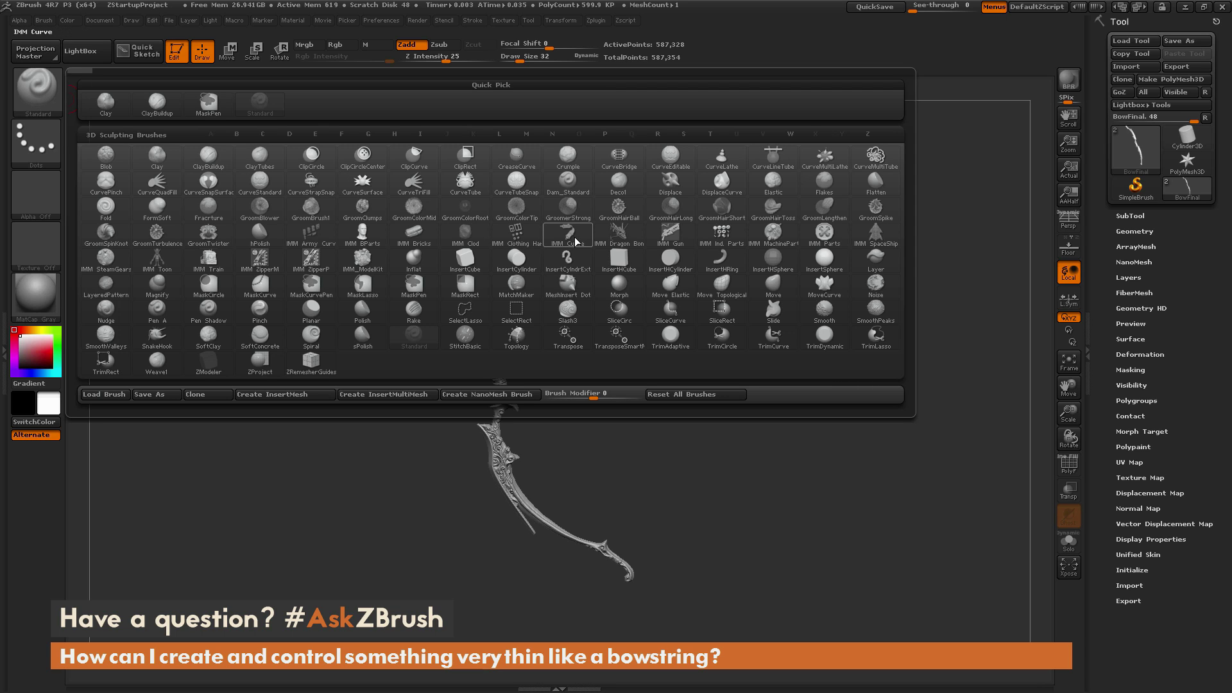
mouse_move(566, 242)
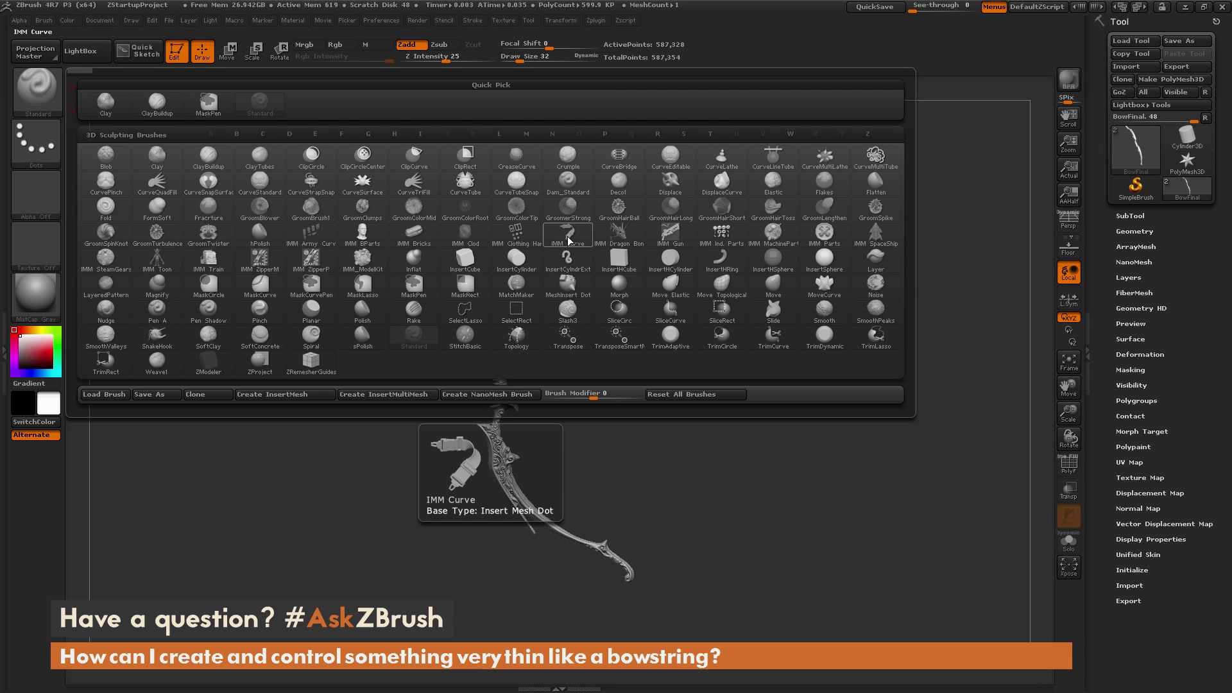
click(568, 240)
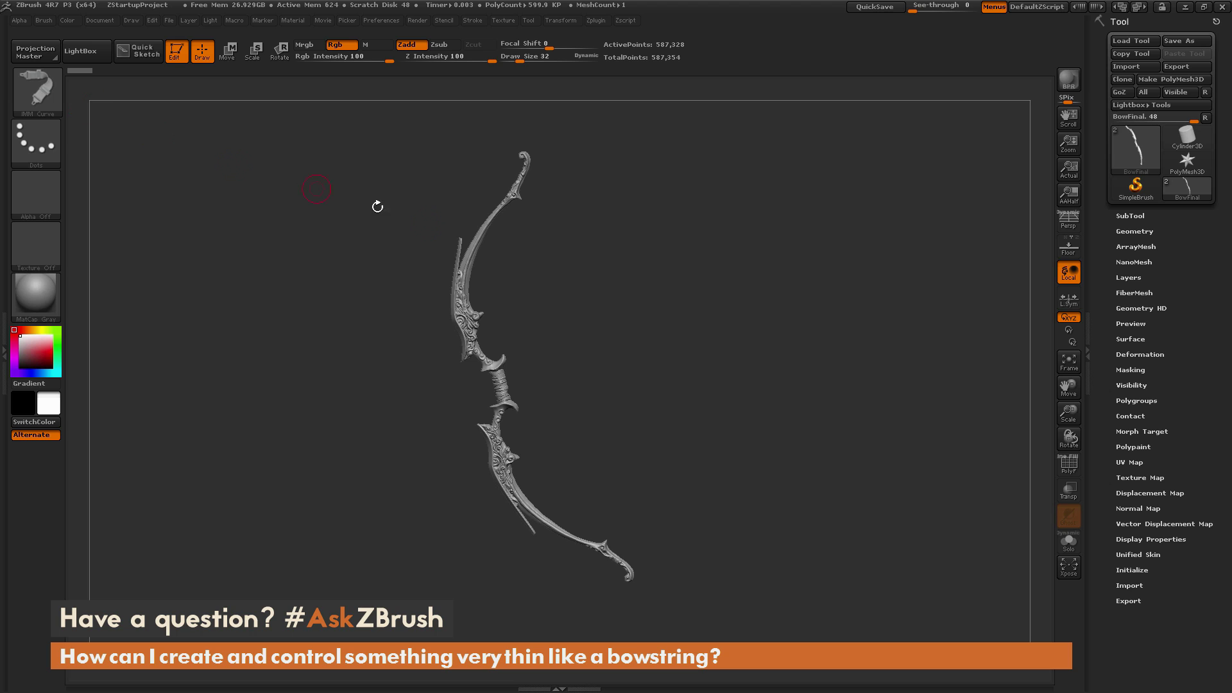
key(m)
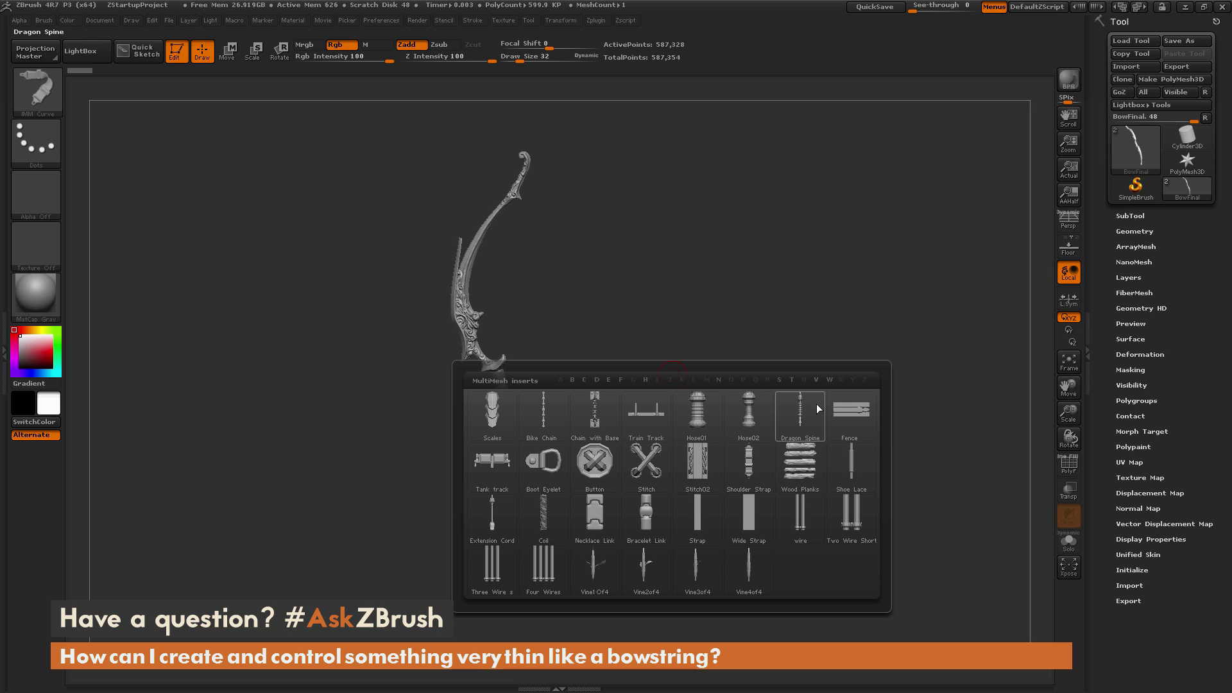
click(699, 514)
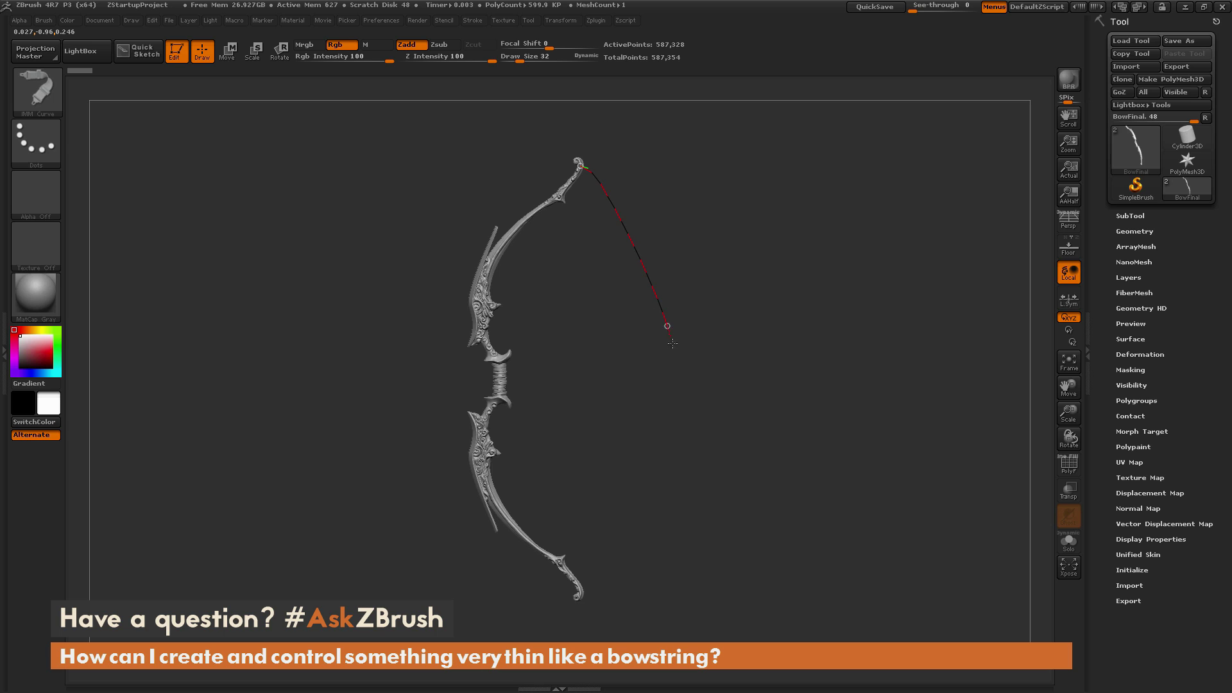
Step: Draw a strap curve from the bow's upper tip, bulging away from the grip, to its lower tip as a bowstring
drag(637, 522, 579, 594)
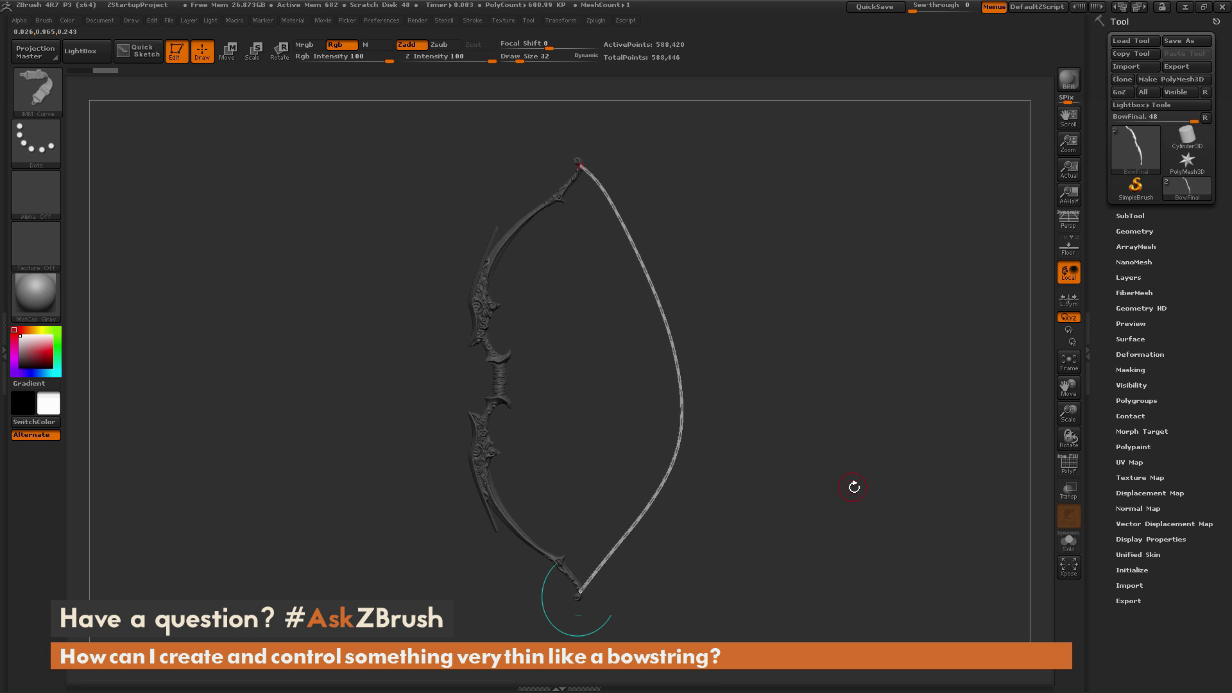
mouse_move(853, 487)
mouse_down()
mouse_move(798, 497)
mouse_move(850, 494)
mouse_up()
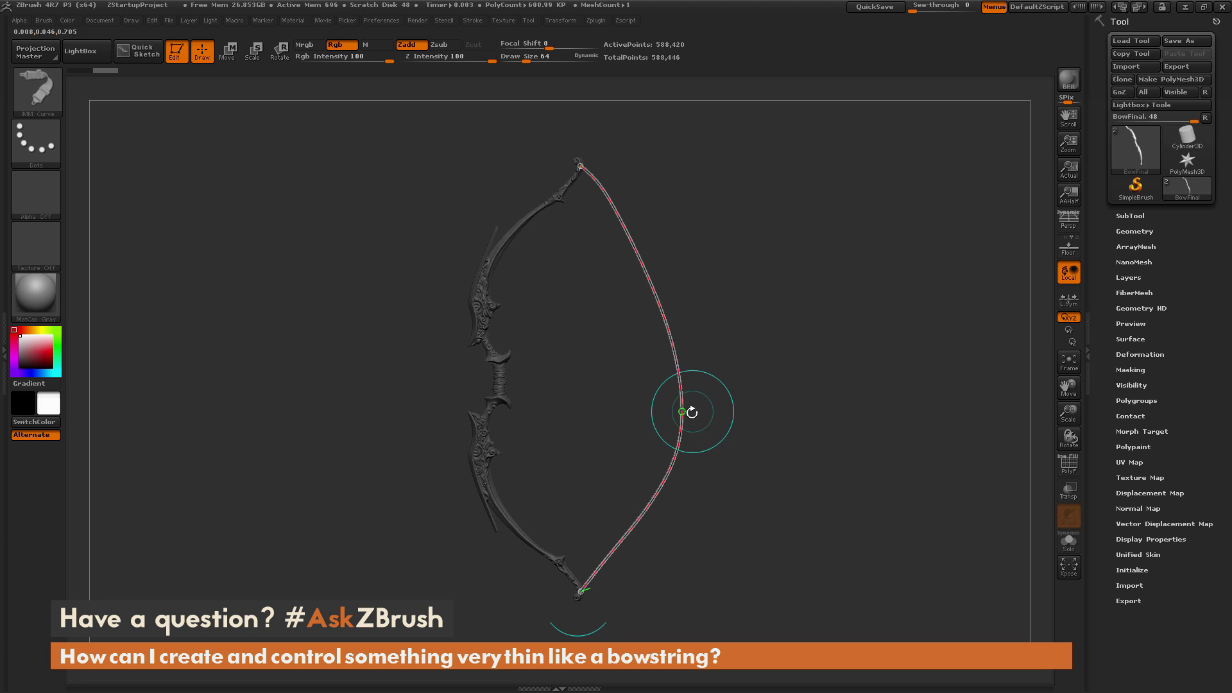
click(572, 74)
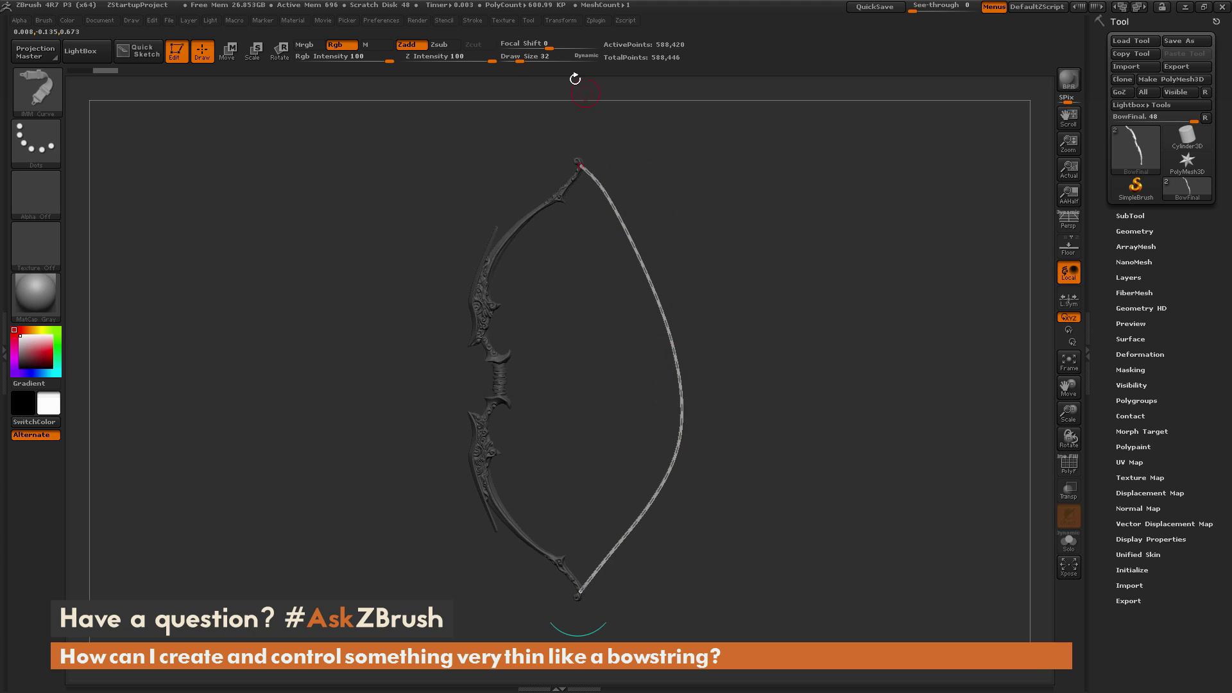
Step: Enable Lock Start and Lock End in the stroke's curve settings
click(476, 20)
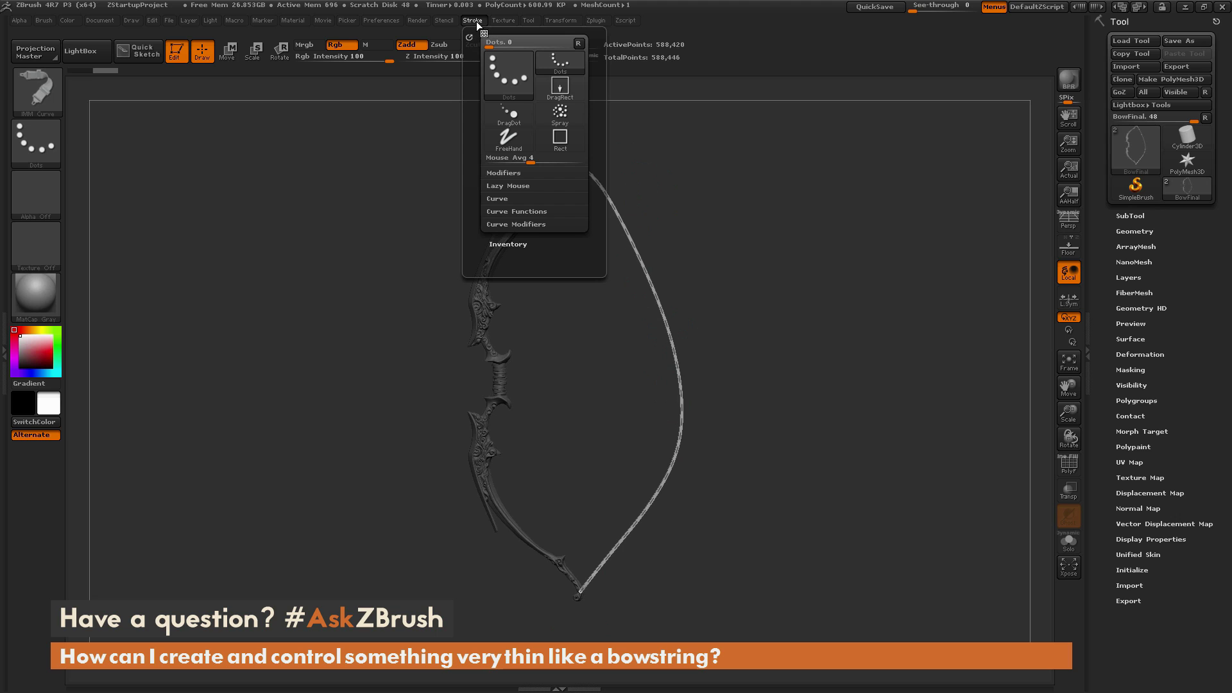
click(537, 198)
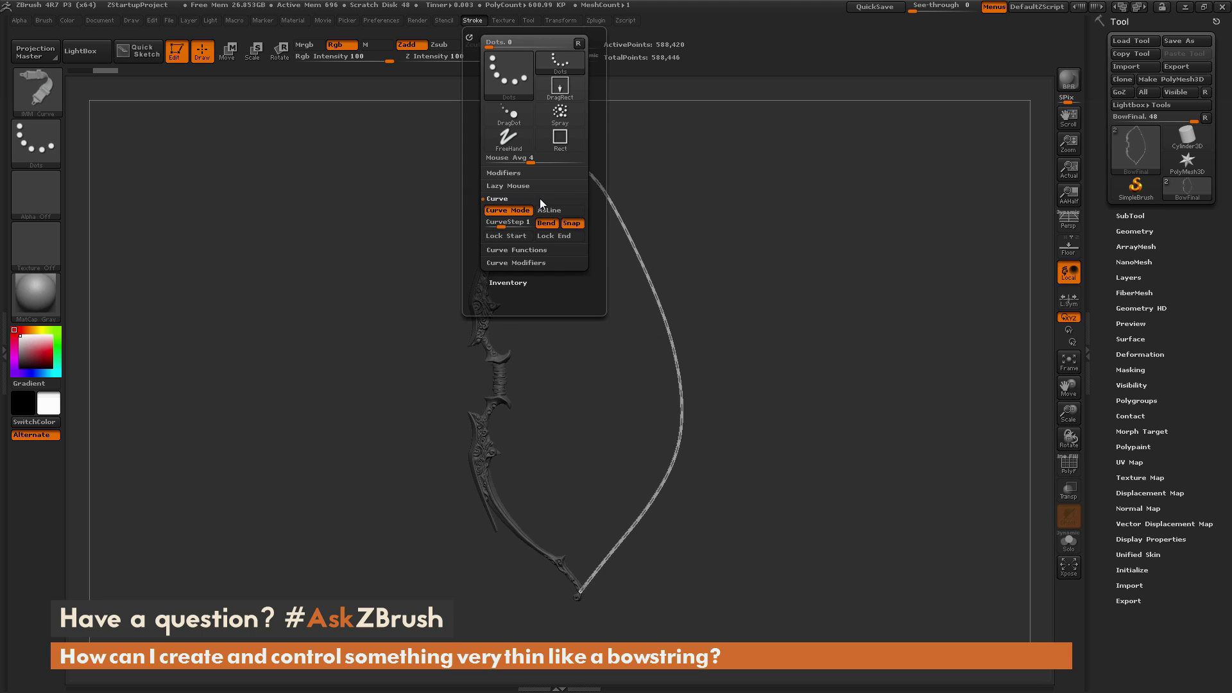
click(516, 237)
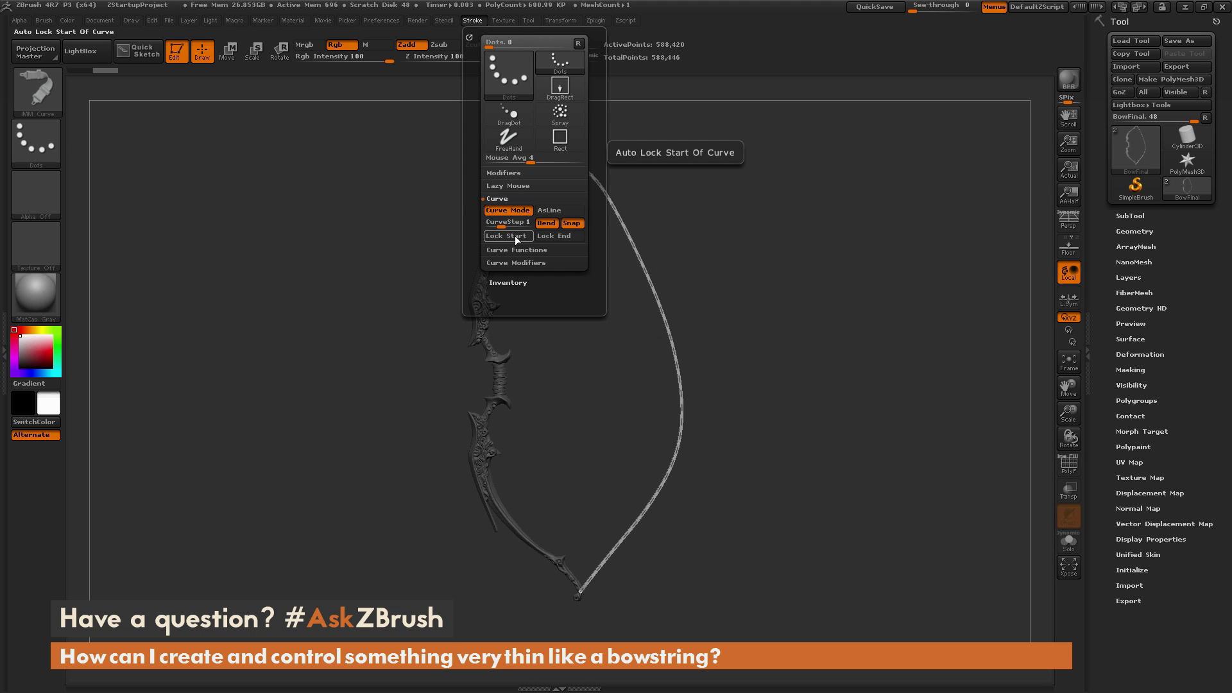
click(554, 236)
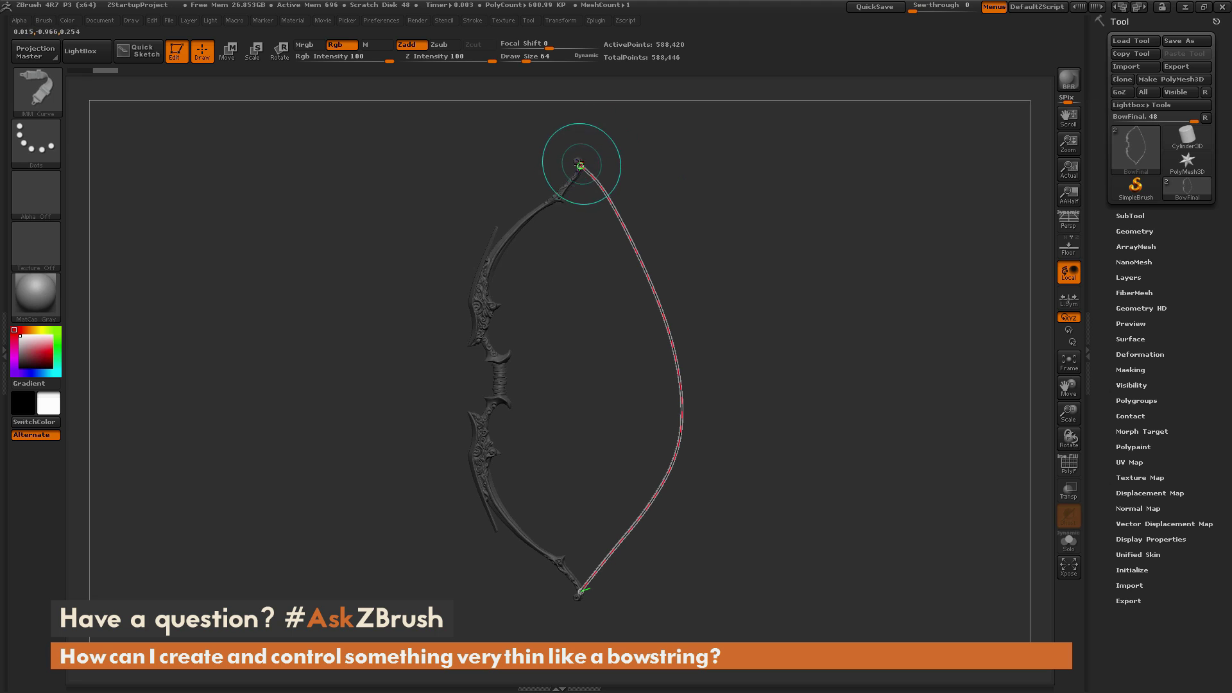
Step: Pull the middle of the bowstring away from the grip and smooth the curve into two straight runs meeting in a rounded bend
key(bracketleft)
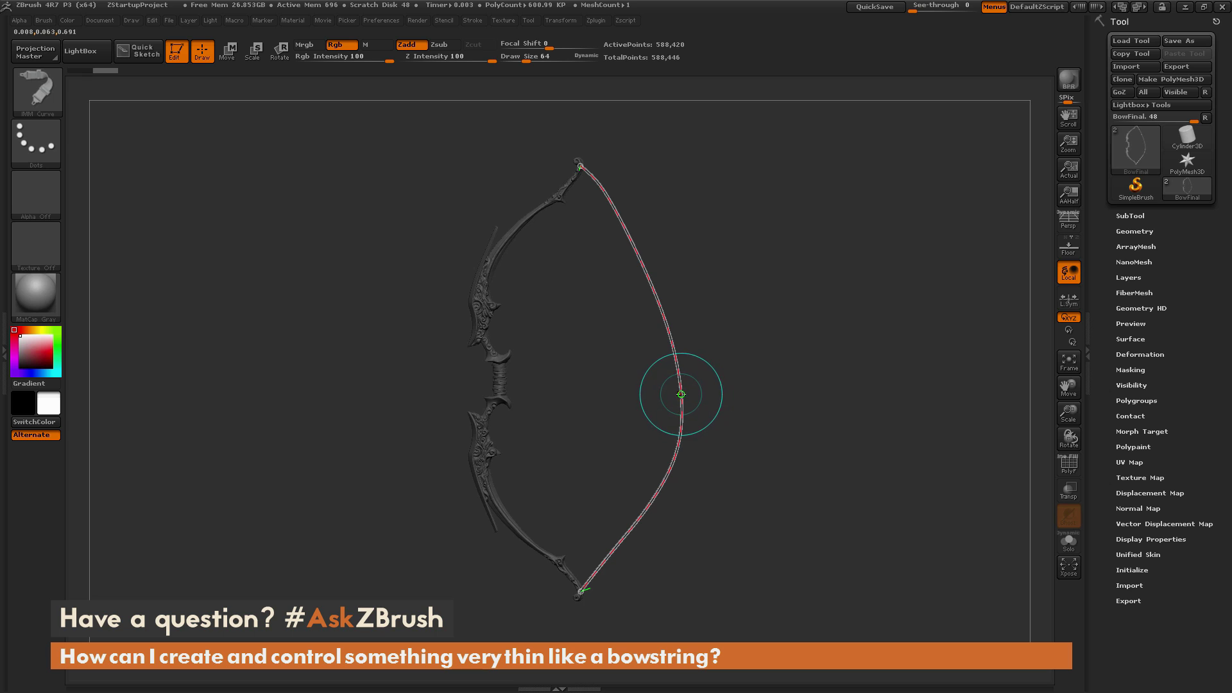
drag(681, 393, 698, 366)
drag(825, 193, 898, 186)
drag(692, 353, 815, 334)
shift+drag(699, 380, 754, 356)
shift+drag(713, 313, 708, 306)
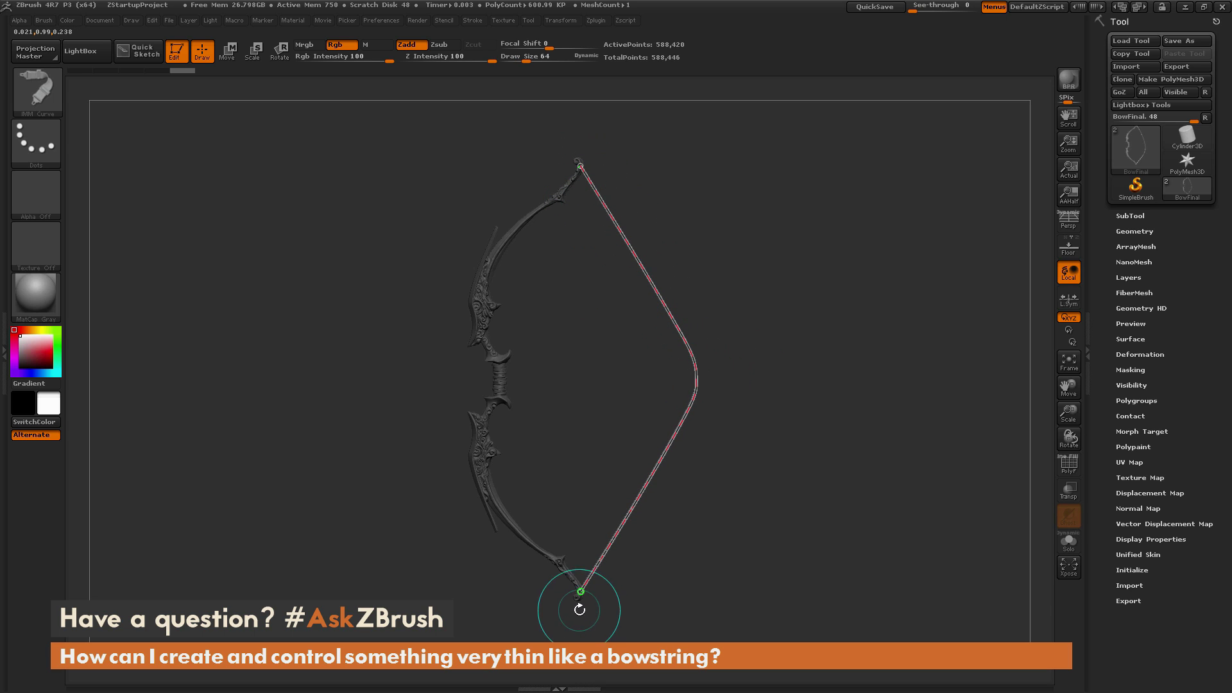
key(bracketleft)
key(bracketright)
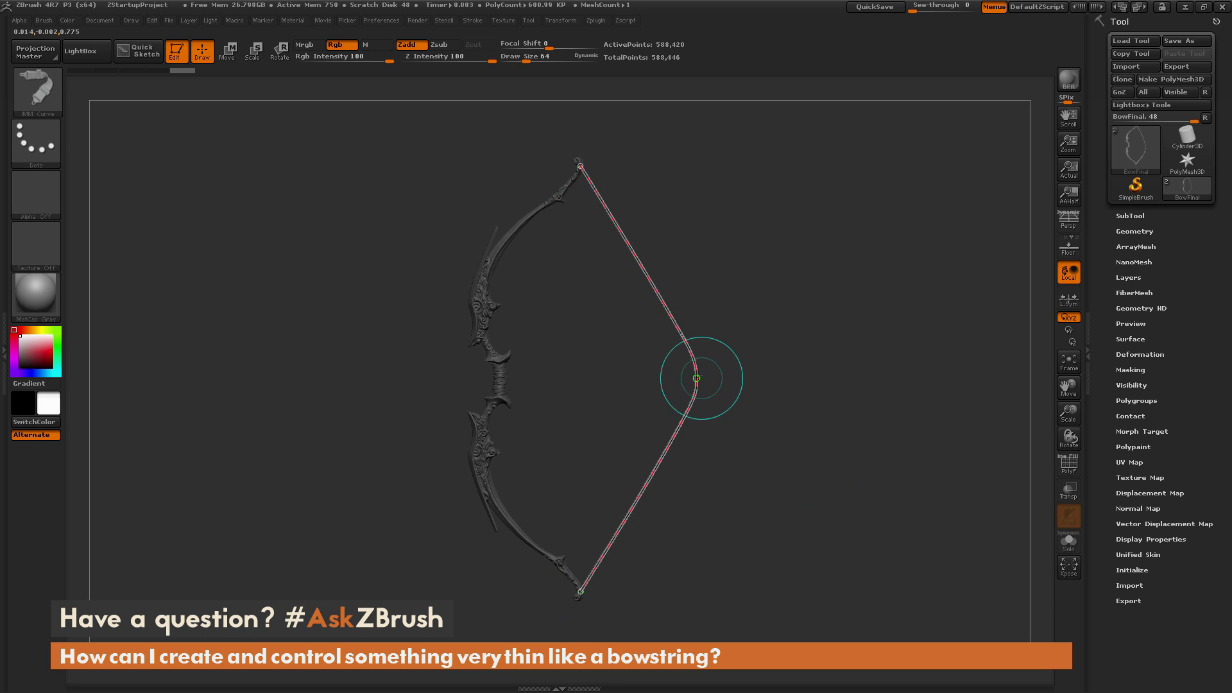
key(bracketleft)
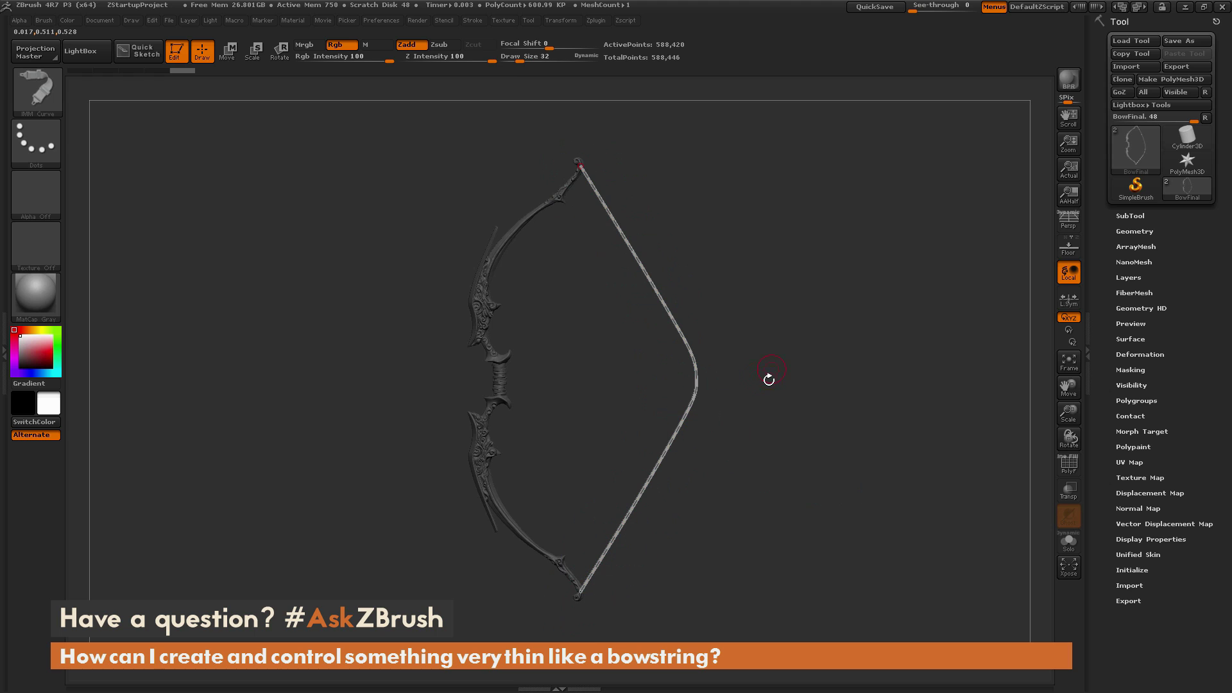
key(bracketright)
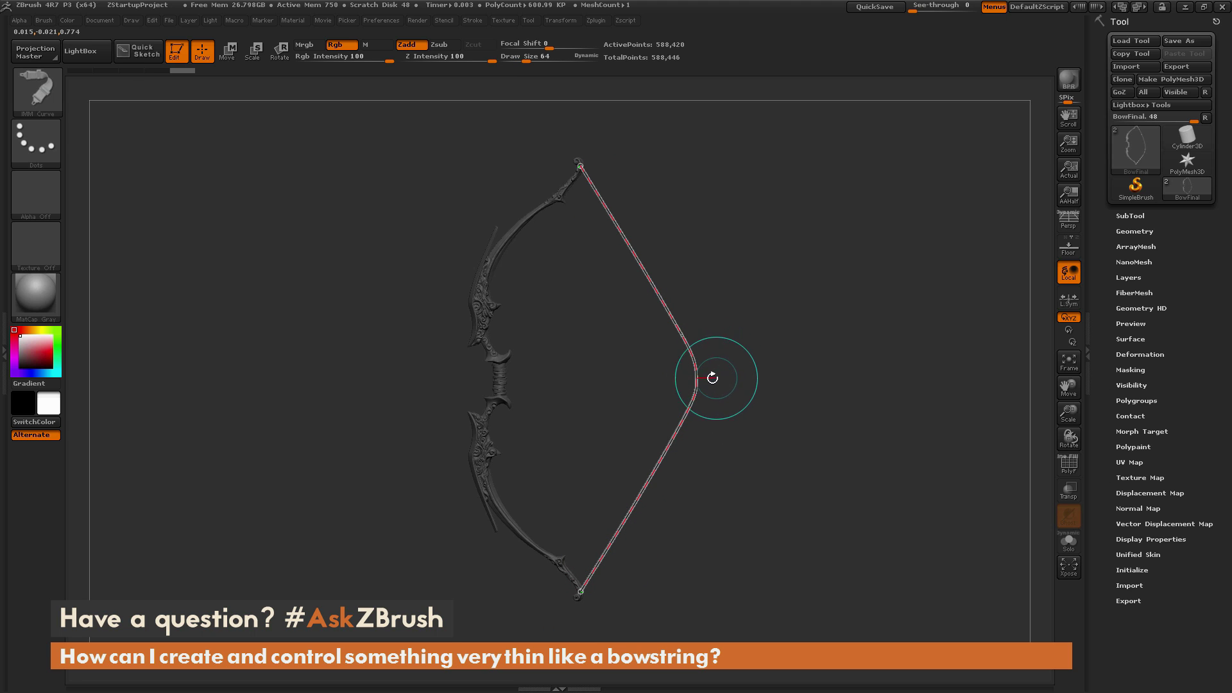
key(bracketleft)
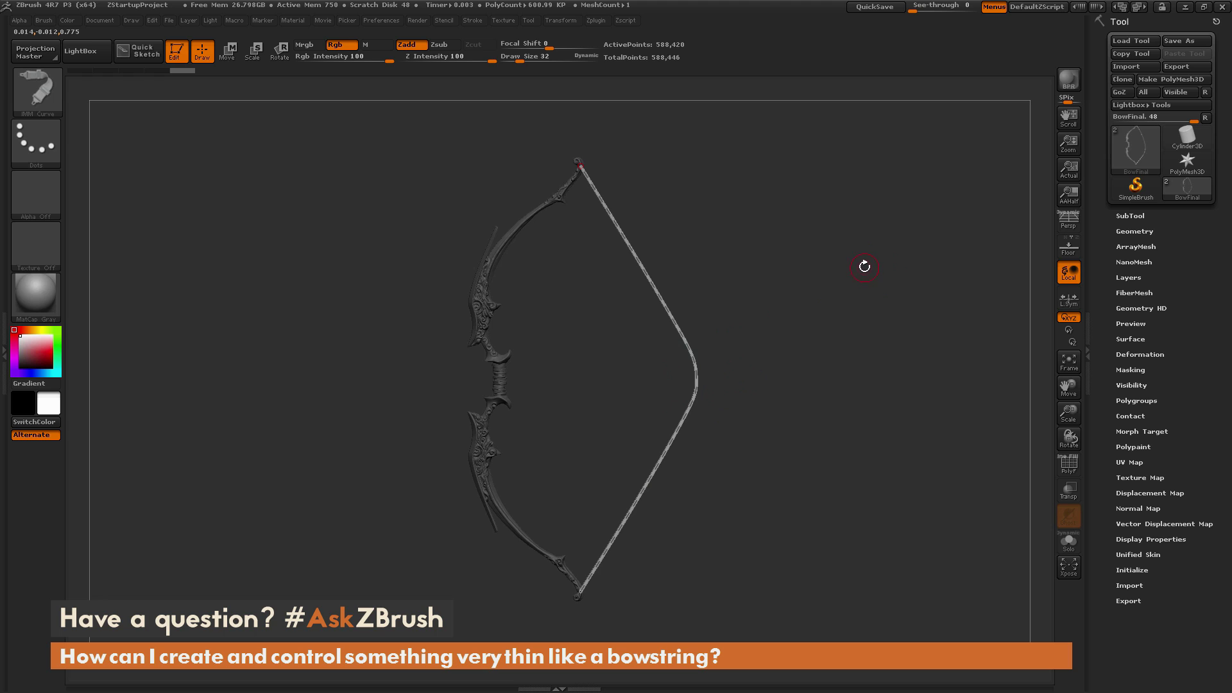
Step: Set Draw Size to 55 and update the bowstring curve to that thickness
key(space)
drag(864, 268, 870, 270)
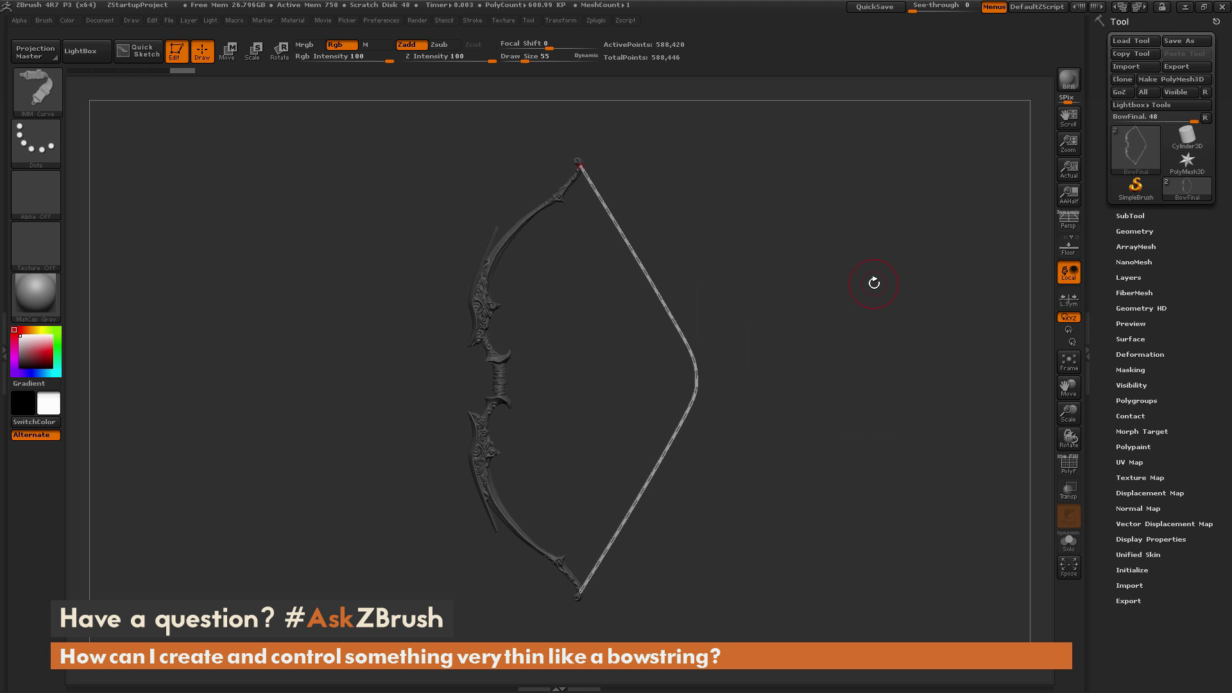
click(688, 344)
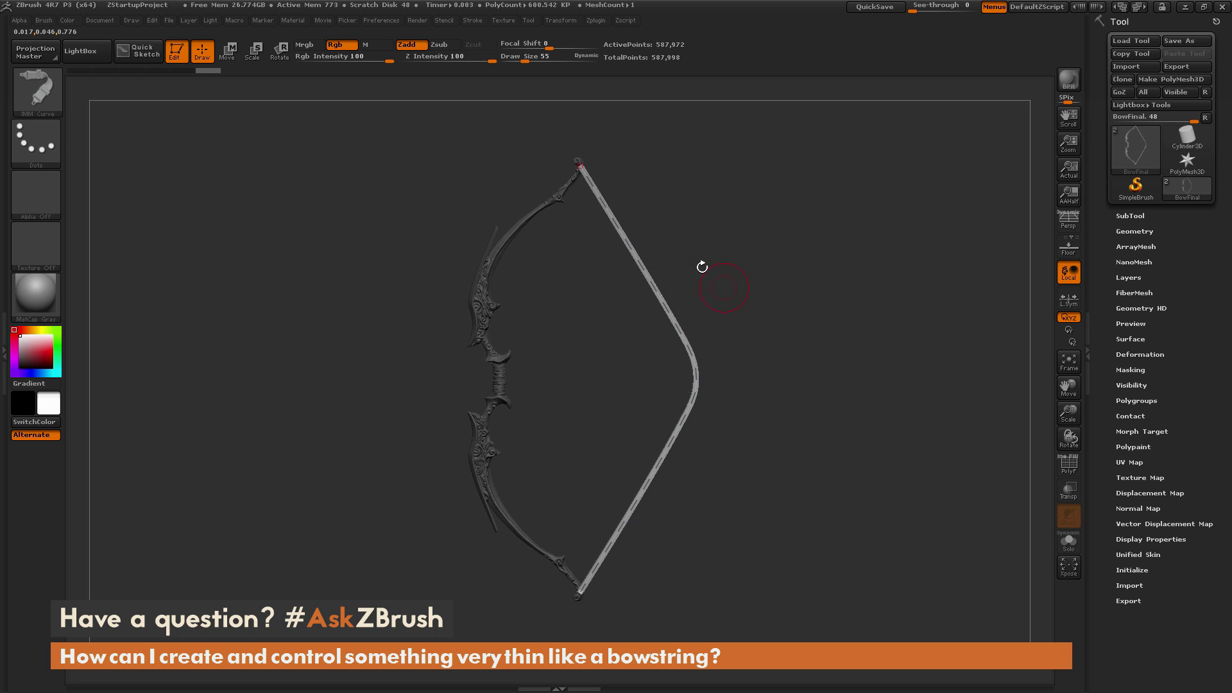
Step: Set Draw Size to 34 and update the bowstring curve to that thickness
key(])
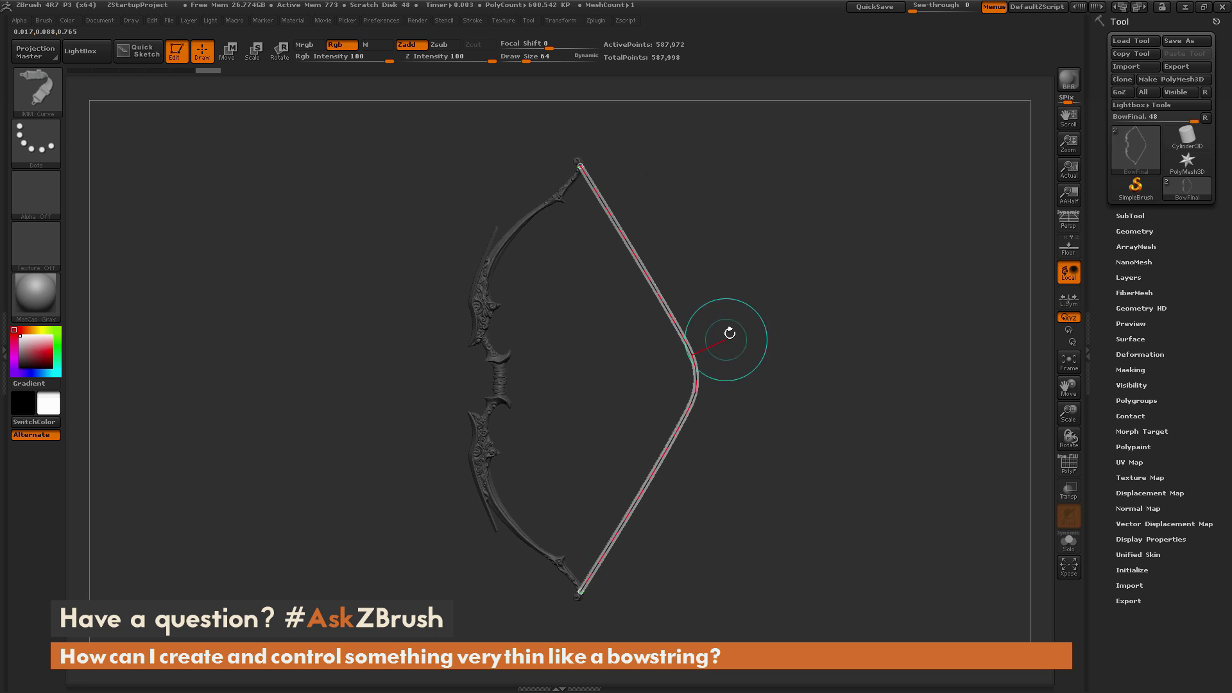
key([)
key(space)
drag(862, 191, 855, 190)
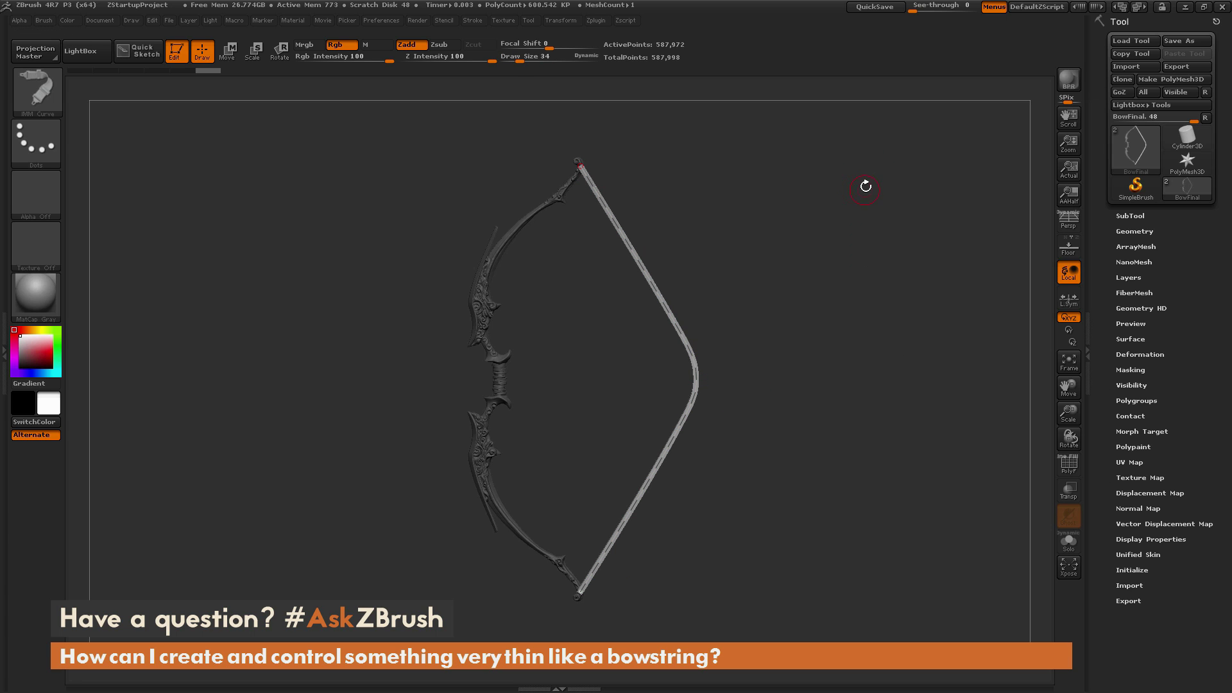
click(686, 340)
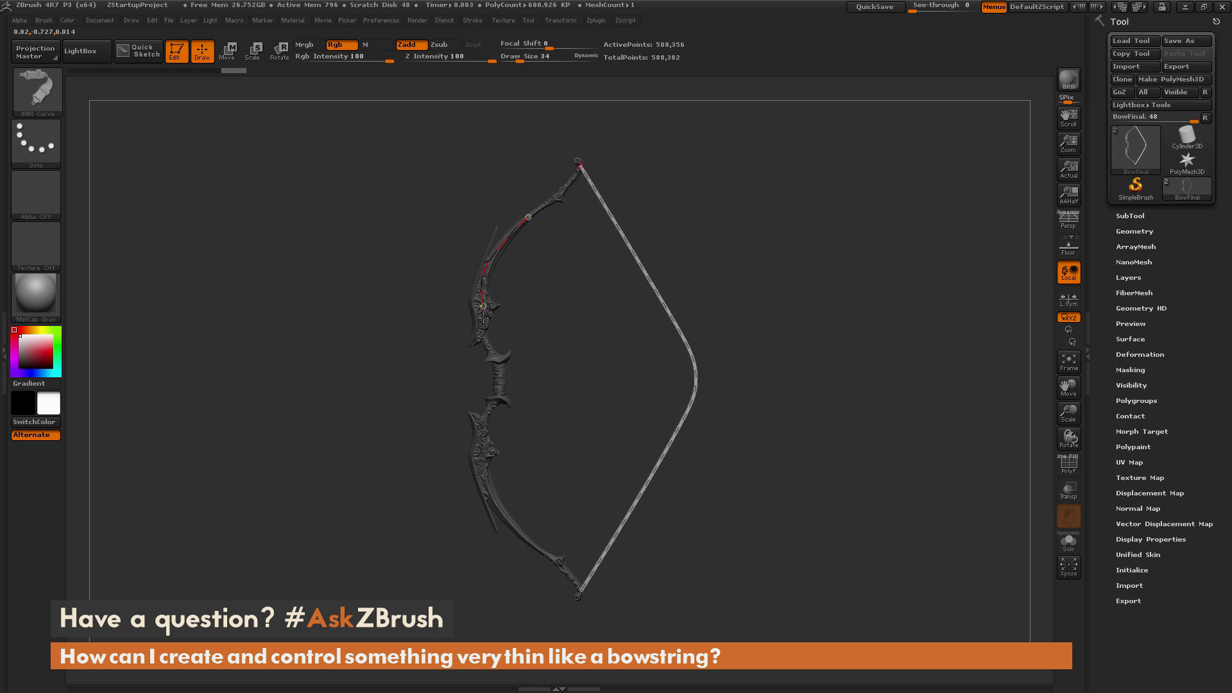
Step: Draw a strap curve along the bow's body from the upper limb to the lower limb and check how it follows the surface
mouse_move(485, 314)
mouse_down()
mouse_move(499, 381)
mouse_move(486, 459)
mouse_move(516, 525)
mouse_up()
mouse_move(874, 483)
mouse_down()
mouse_move(827, 487)
mouse_move(708, 362)
mouse_up()
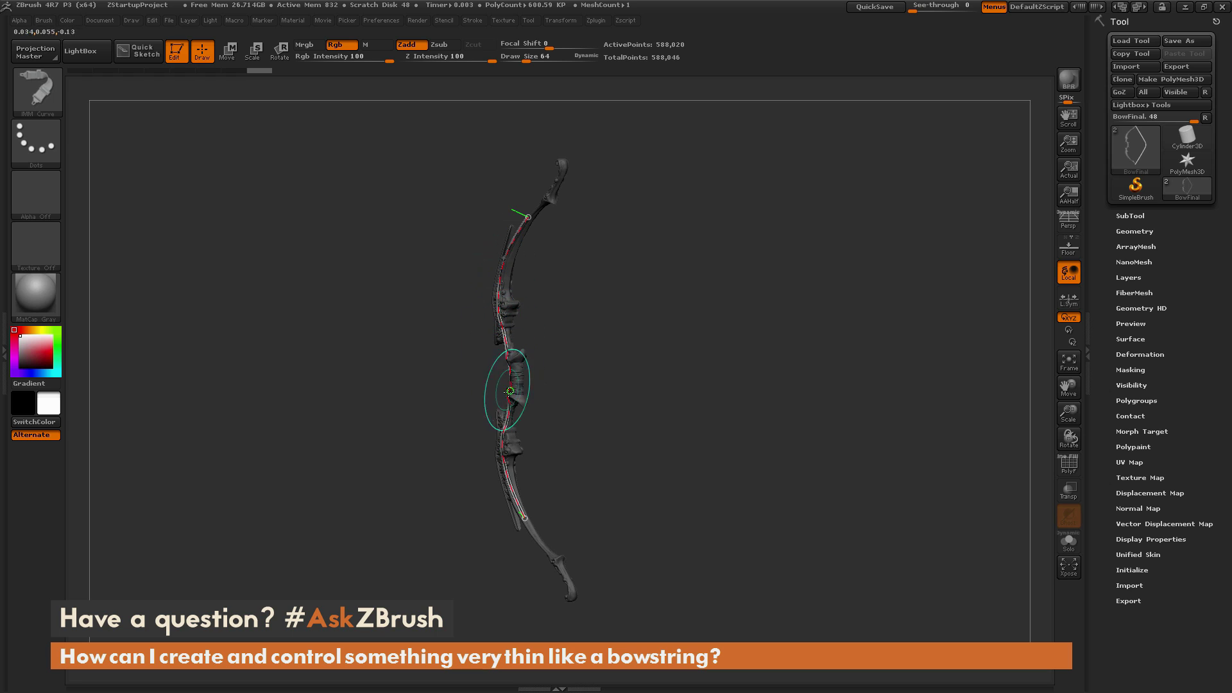
drag(792, 435, 839, 439)
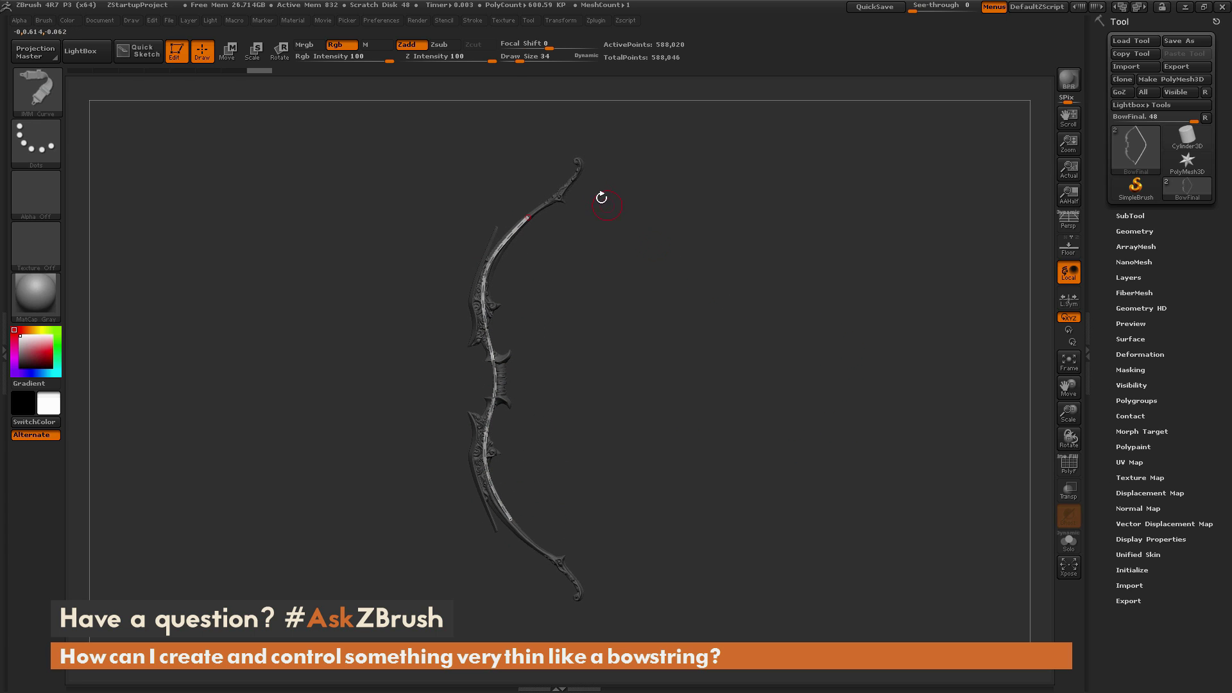
Step: Show the subtool list and append a PolyMesh3D cube beside the bow
click(1133, 216)
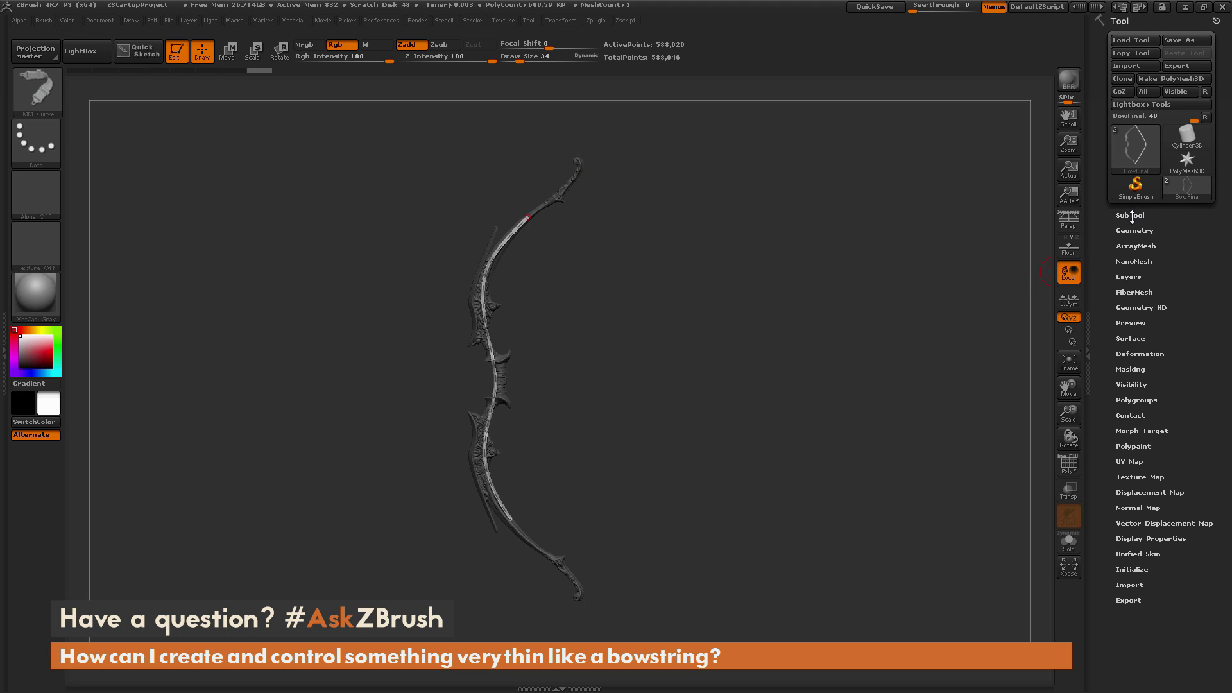
click(1205, 255)
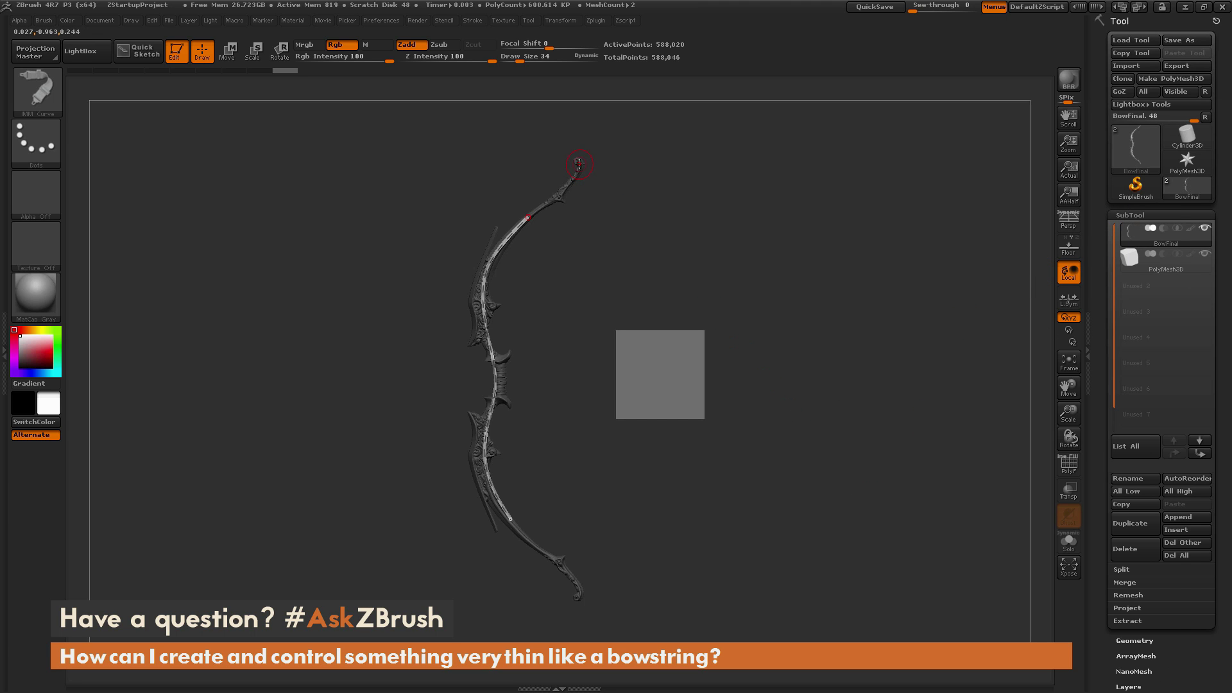
Step: Draw a strap curve from the bow's upper tip onto the cube and inspect its depth from an angle
drag(622, 296, 664, 387)
drag(871, 505, 824, 547)
click(619, 330)
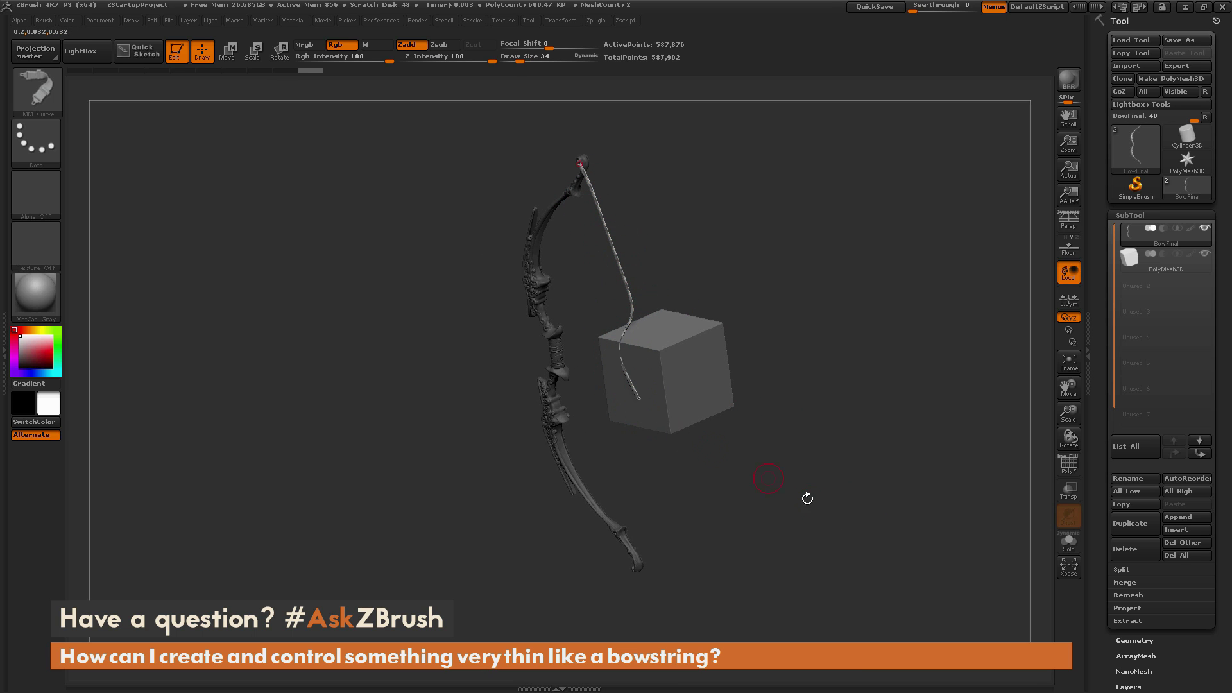
shift+drag(808, 511, 847, 484)
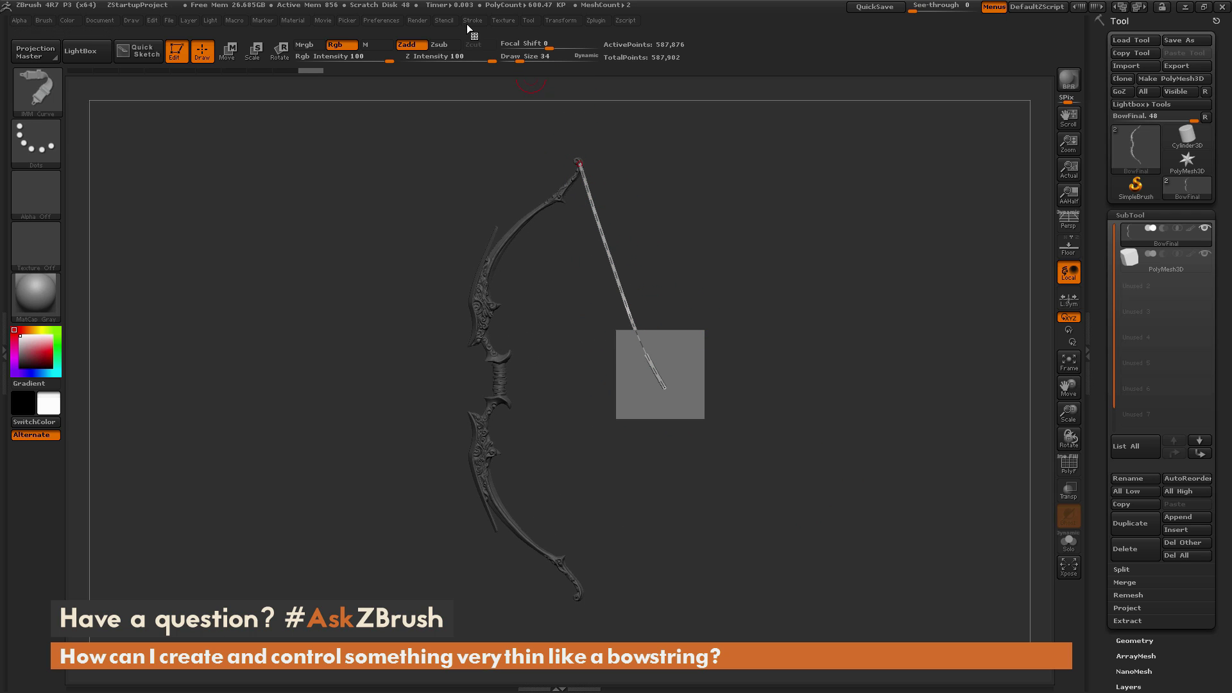
Step: Set the picker depth to Once Z and draw a strap curve from the bow's lower tip to the cube
click(345, 21)
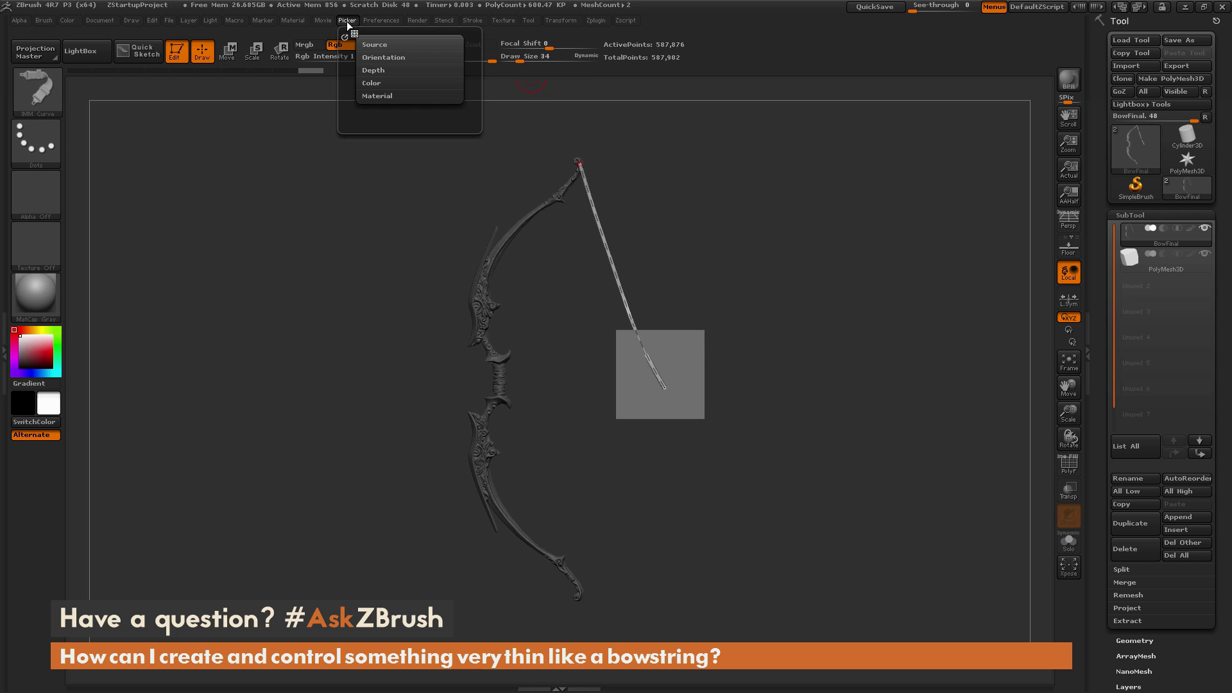
click(394, 70)
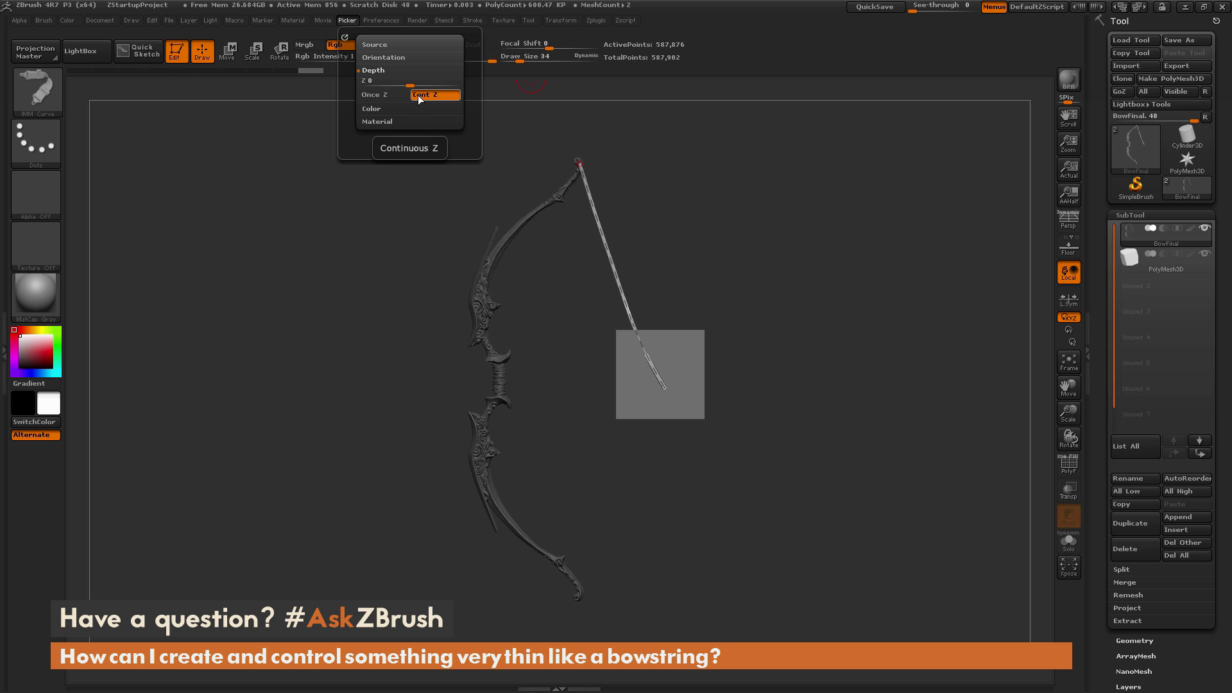
click(388, 95)
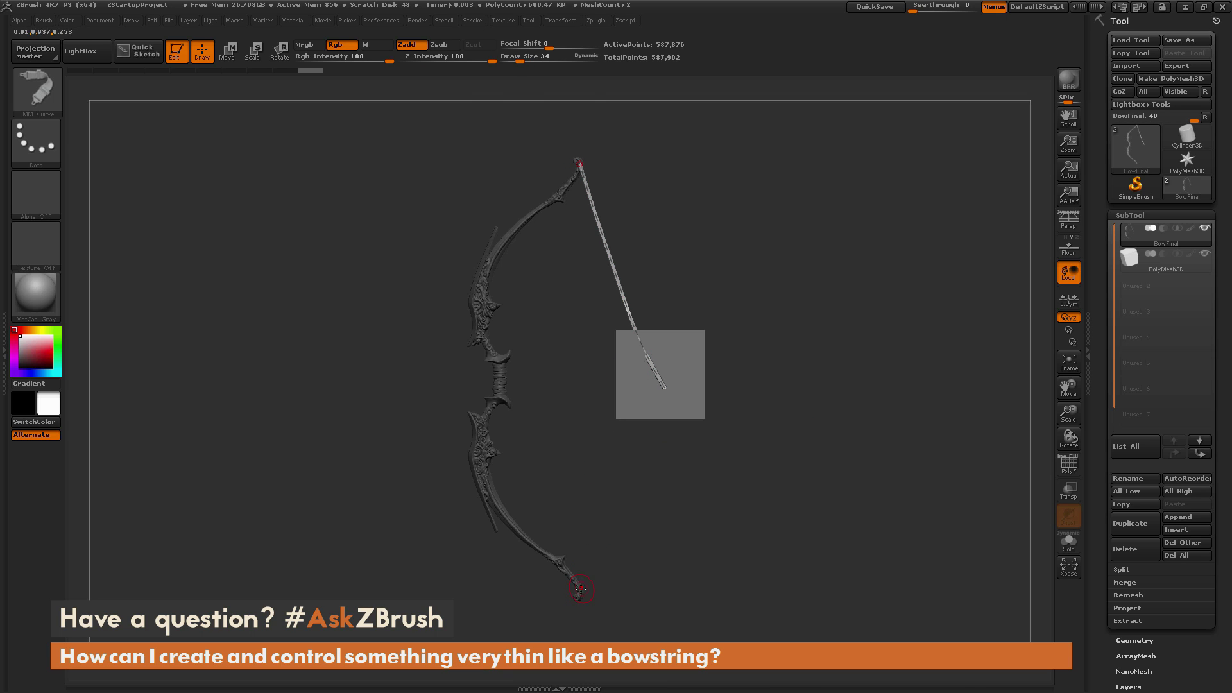
drag(580, 590, 632, 399)
mouse_move(793, 464)
mouse_down()
mouse_move(827, 490)
mouse_move(789, 449)
mouse_move(768, 456)
mouse_move(706, 435)
mouse_move(709, 459)
mouse_move(766, 508)
mouse_move(813, 516)
mouse_move(793, 445)
mouse_move(787, 517)
mouse_move(793, 507)
mouse_up()
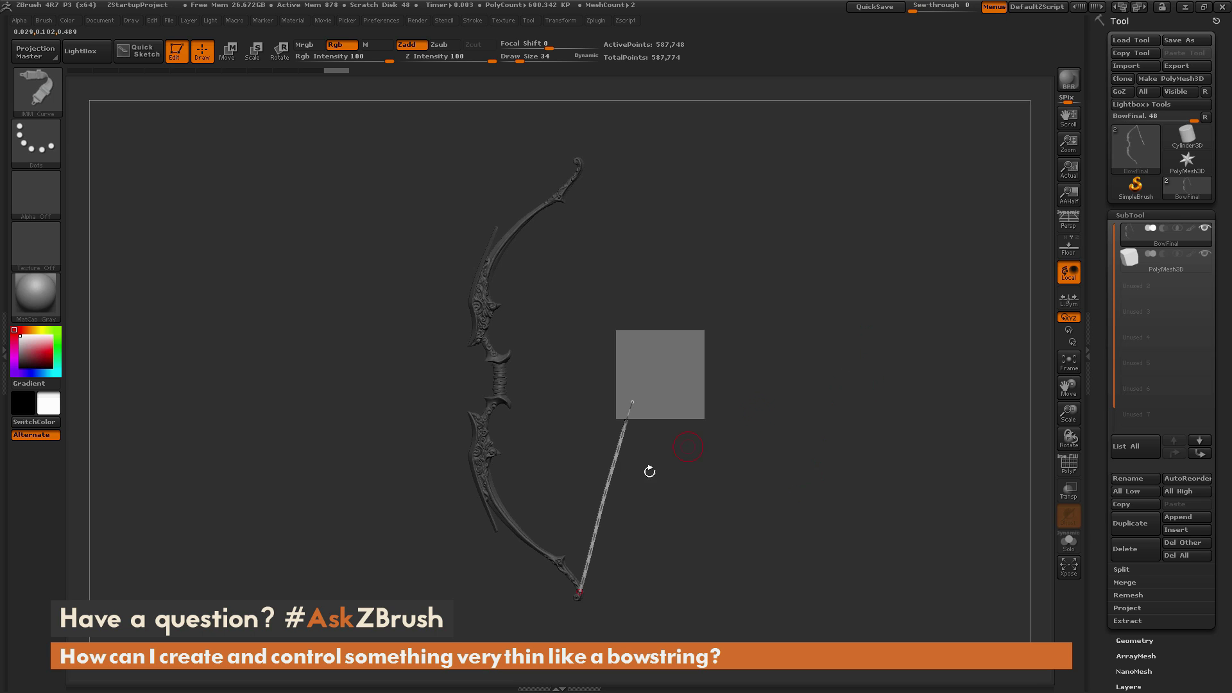
Step: Draw a strap curve from the bow's upper tip to the end of the spike on the upper limb
key(bracketright)
key(bracketright)
key(bracketright)
click(476, 22)
drag(498, 218, 399, 143)
drag(919, 302, 757, 250)
drag(511, 222, 496, 227)
mouse_move(864, 332)
mouse_down()
mouse_move(922, 352)
mouse_move(861, 325)
mouse_up()
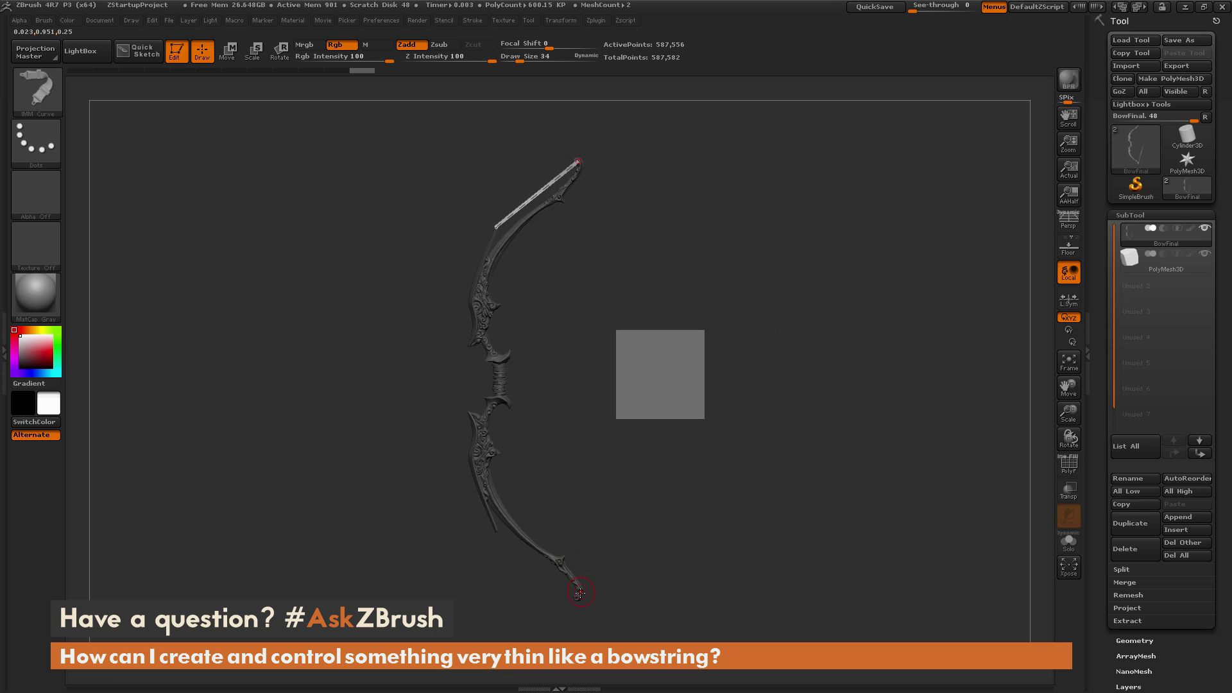
Step: Draw a short strap curve beside the grip and replace it with a straight bowstring curve from the bow's lower tip to its upper tip
mouse_move(580, 587)
mouse_down()
mouse_move(652, 378)
mouse_move(581, 591)
mouse_up()
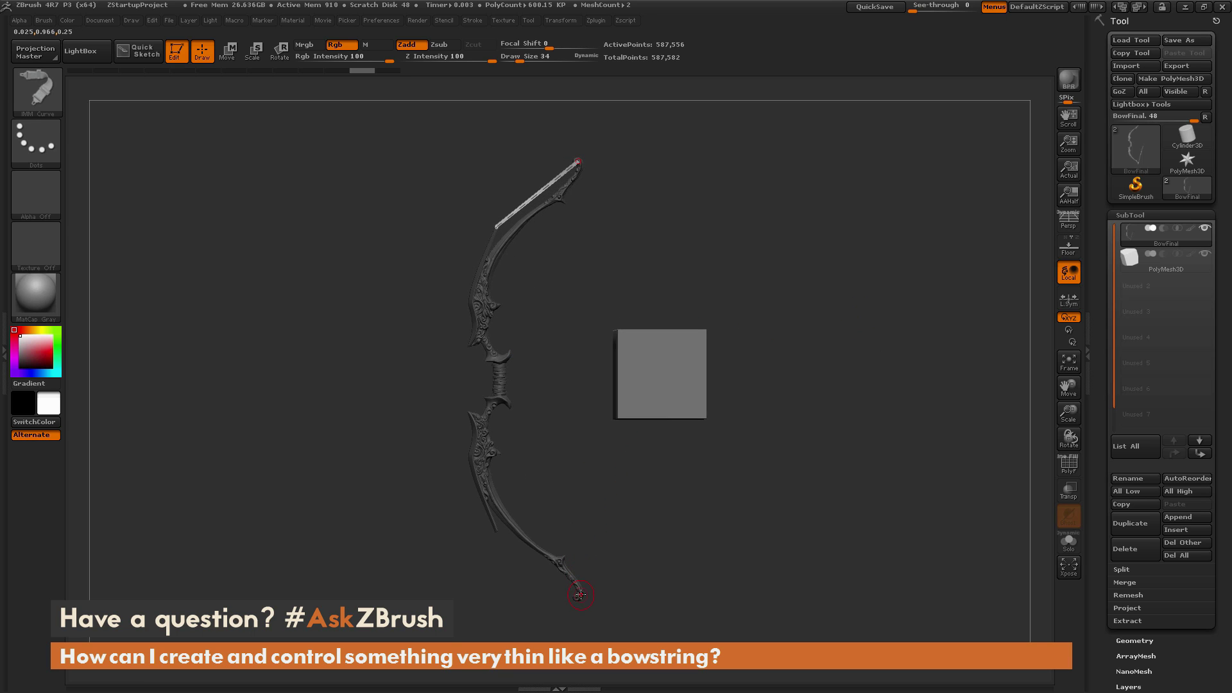
drag(475, 341, 473, 421)
drag(580, 595, 592, 331)
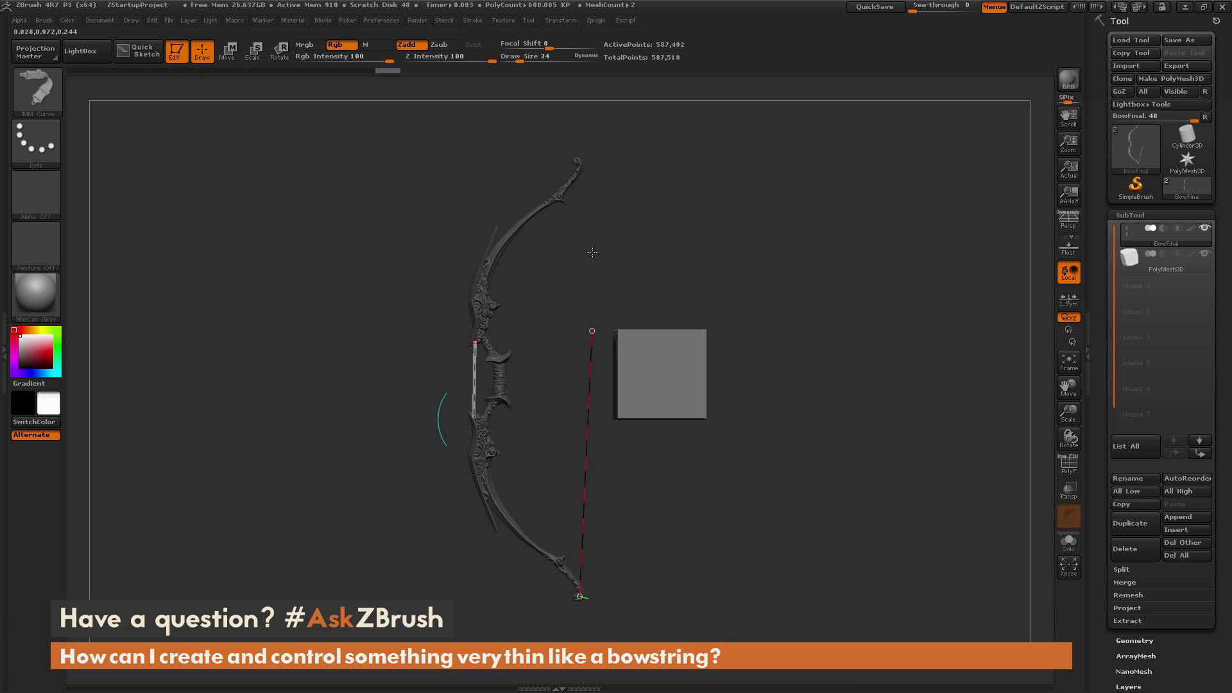
drag(592, 252, 578, 163)
mouse_move(890, 498)
mouse_down()
mouse_move(852, 506)
mouse_move(890, 502)
mouse_up()
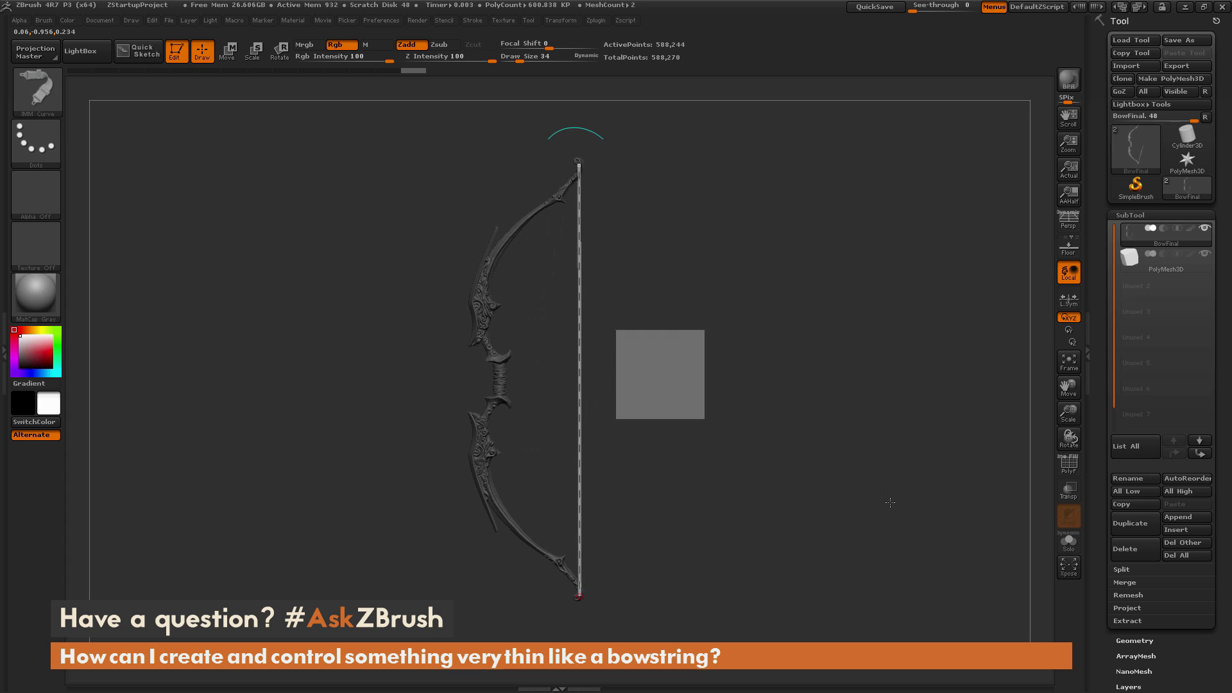
Step: Try pulling the middle of the bowstring curve toward the grip with its ends locked, and undo the pull
click(471, 21)
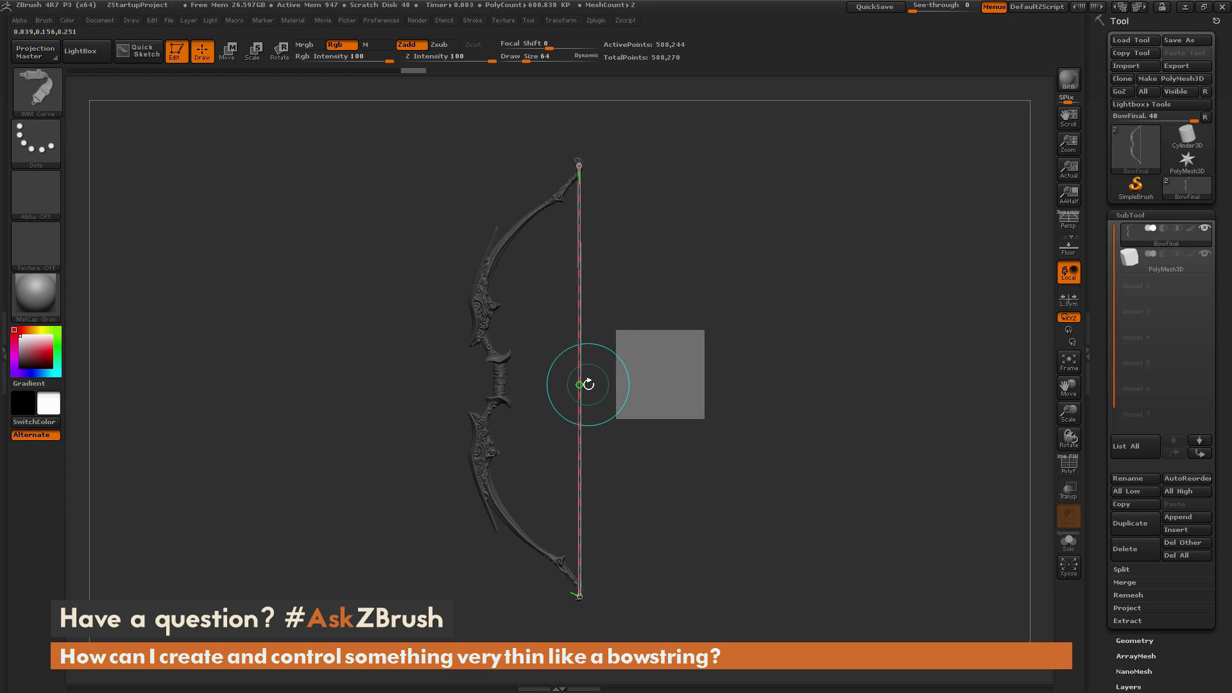
mouse_move(579, 385)
mouse_down()
mouse_move(597, 405)
mouse_move(886, 380)
mouse_move(515, 432)
mouse_up()
key(ctrl+z)
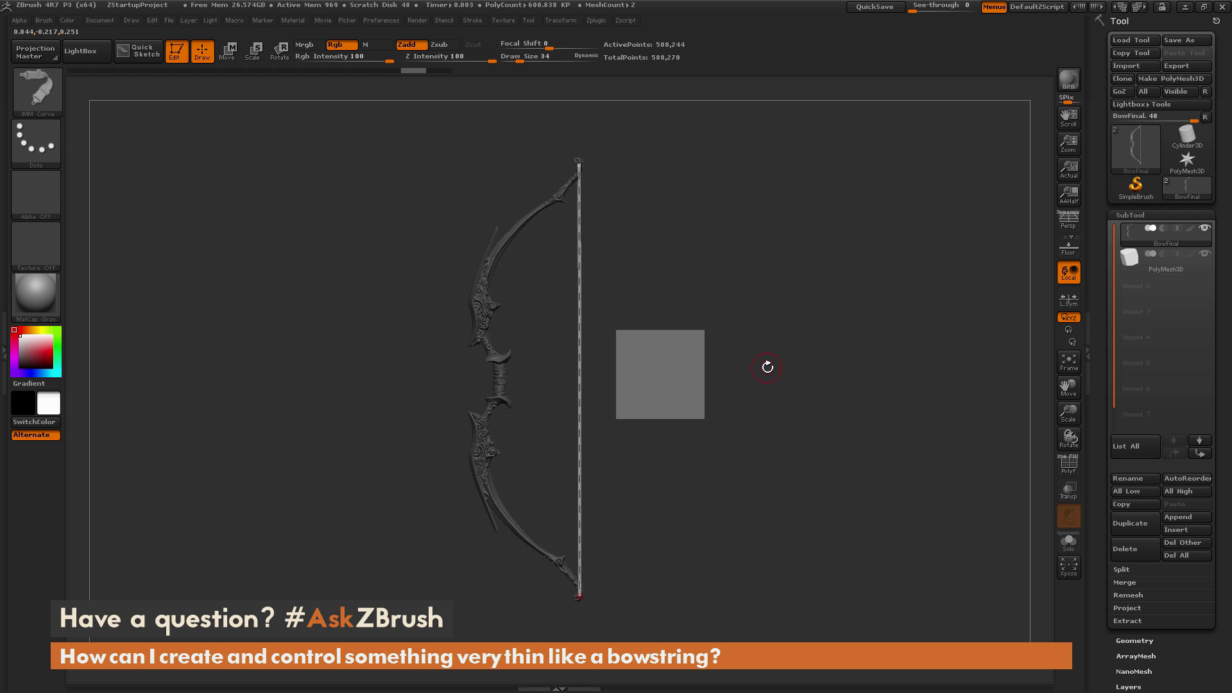
drag(768, 367, 786, 406)
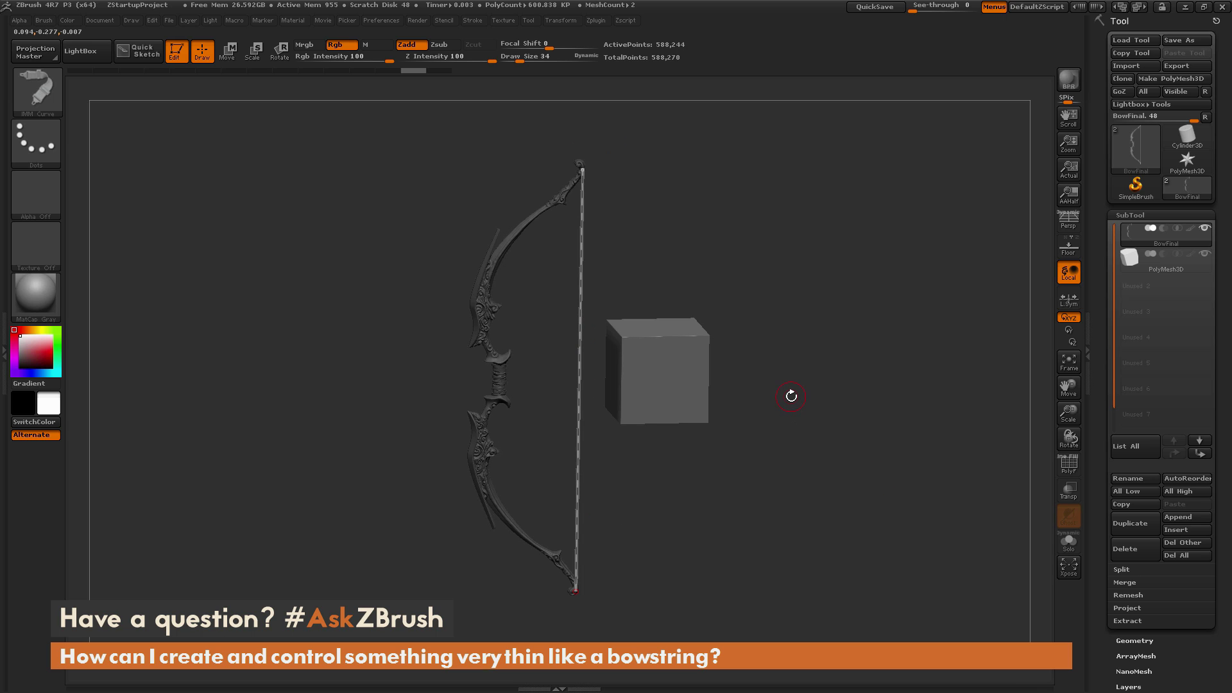
key(ctrl+shift+z)
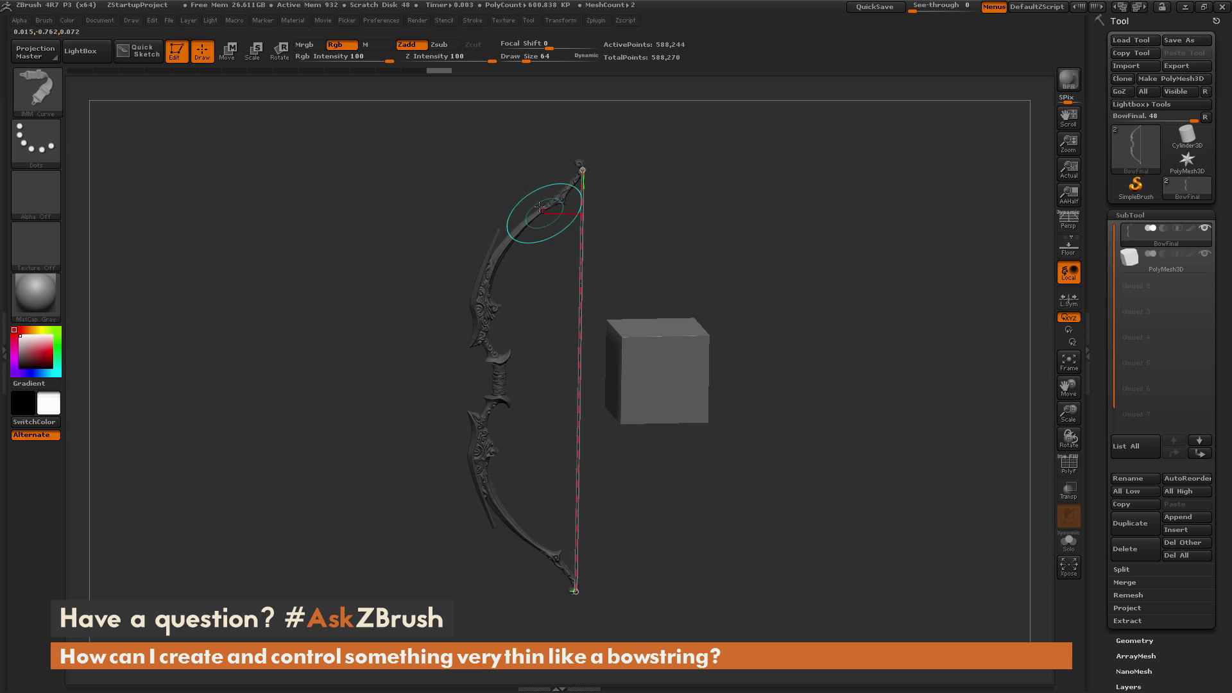
drag(541, 209, 530, 426)
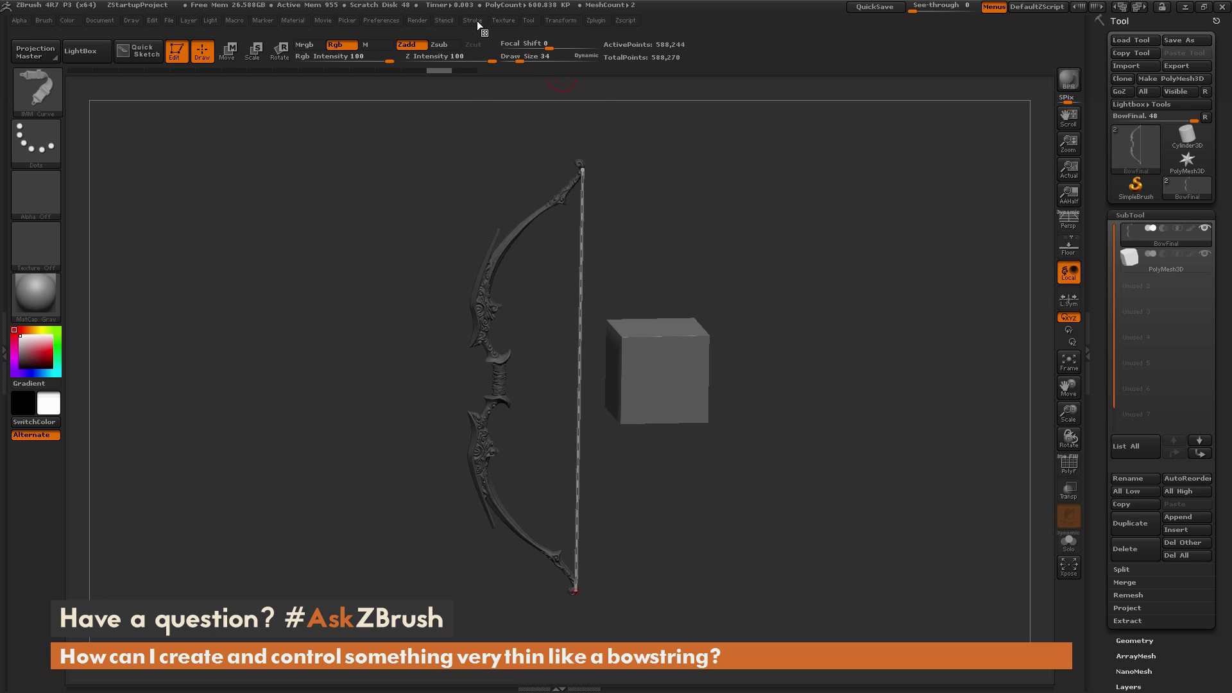
Step: Delete the active curve while keeping the bowstring mesh
click(478, 21)
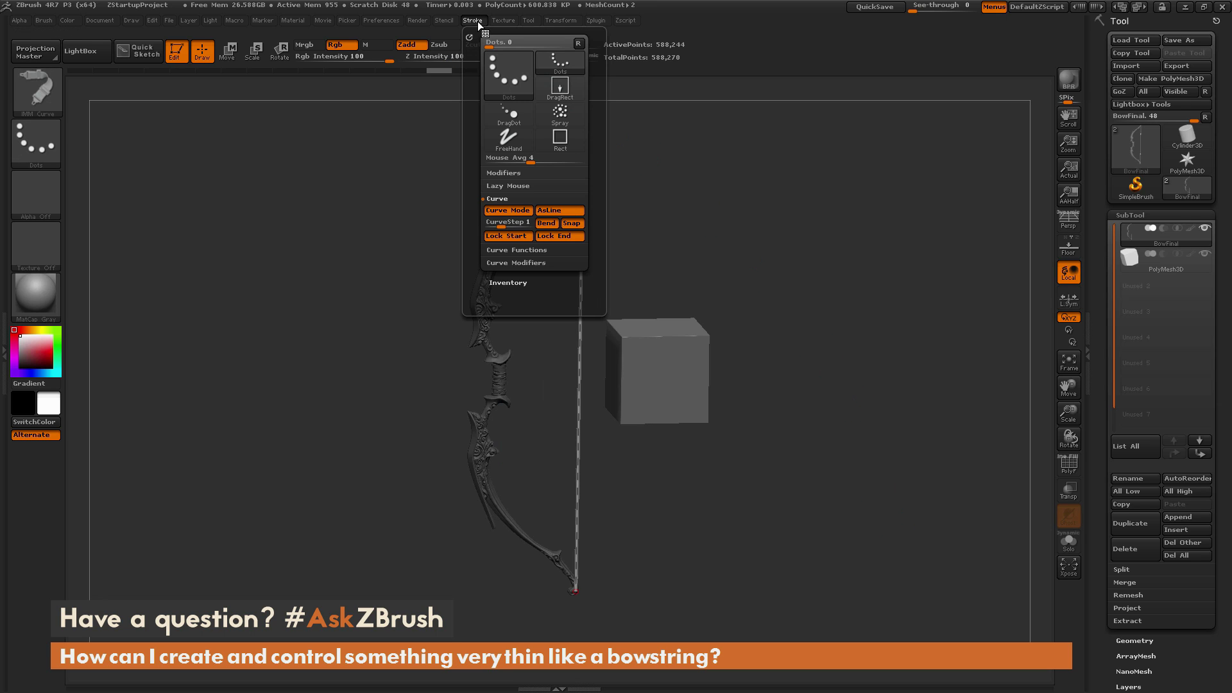
click(536, 251)
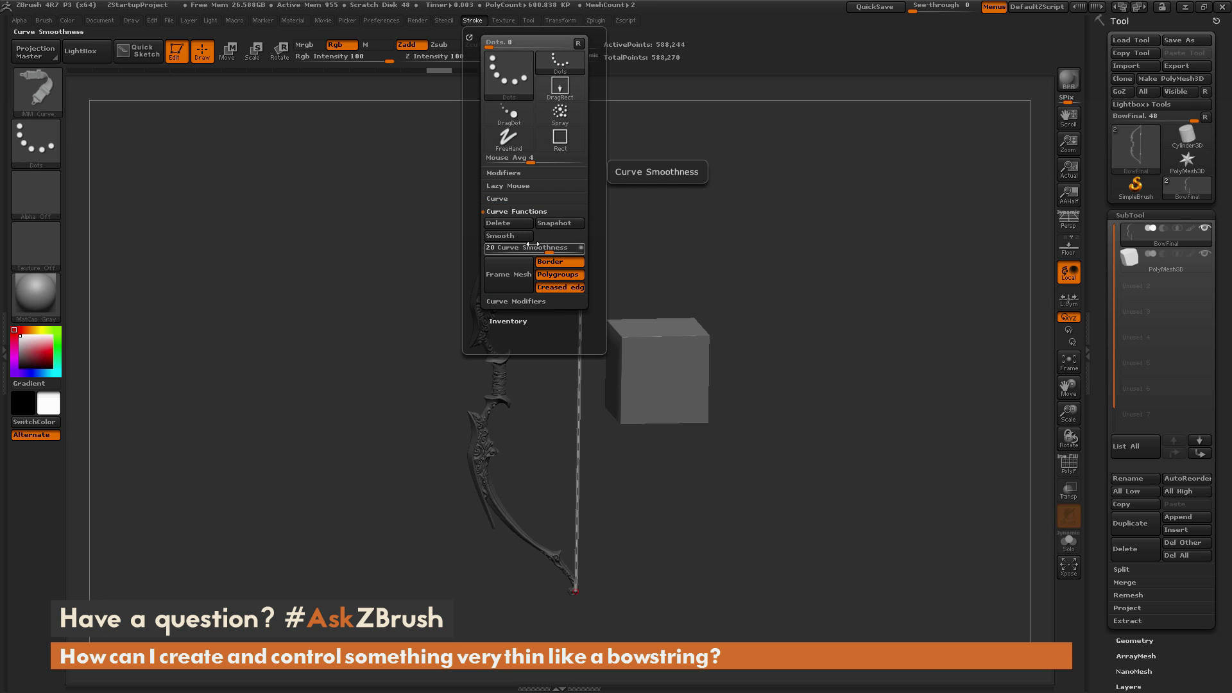
click(515, 224)
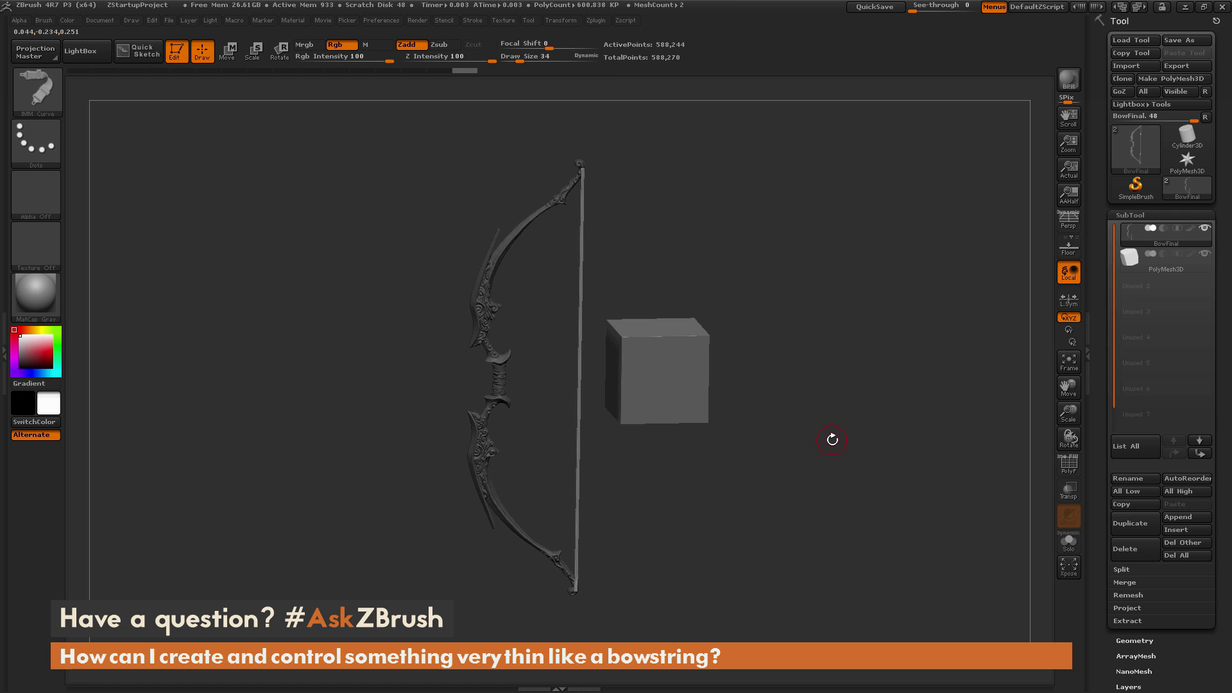
Step: Use Transpose Move to shift the bowstring sideways to the bow's centreline and nudge it slightly away from the grip
drag(832, 440, 800, 462)
key(w)
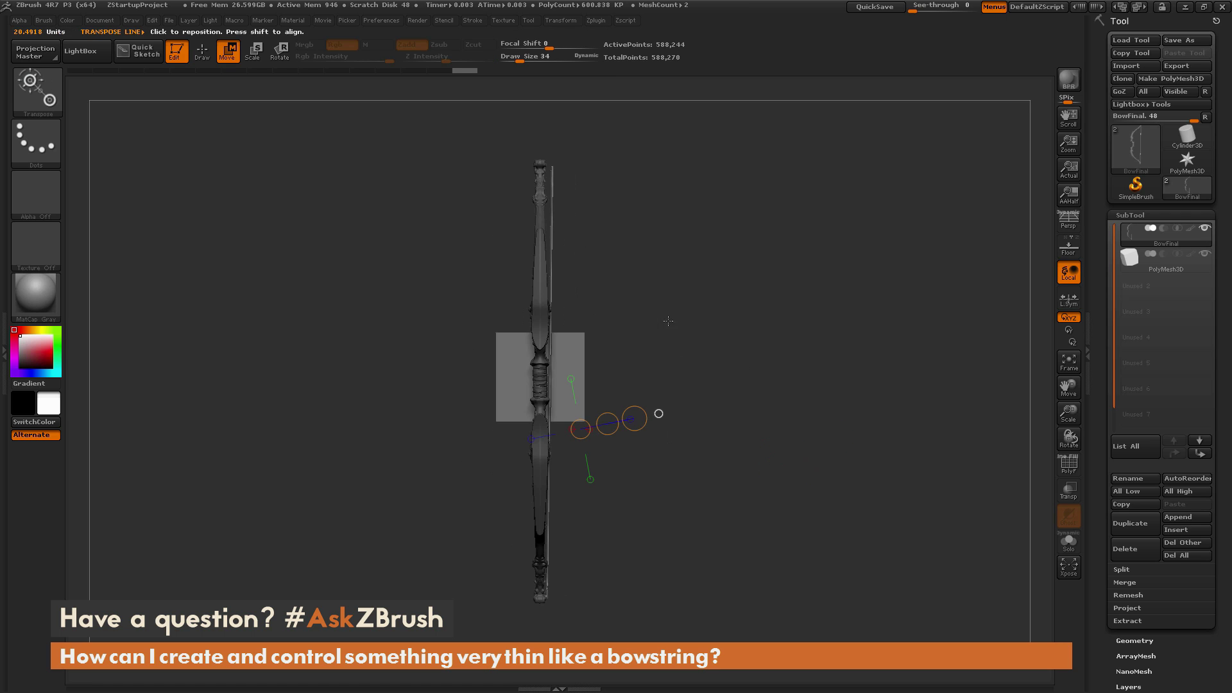
shift+drag(550, 272, 726, 272)
drag(820, 233, 785, 252)
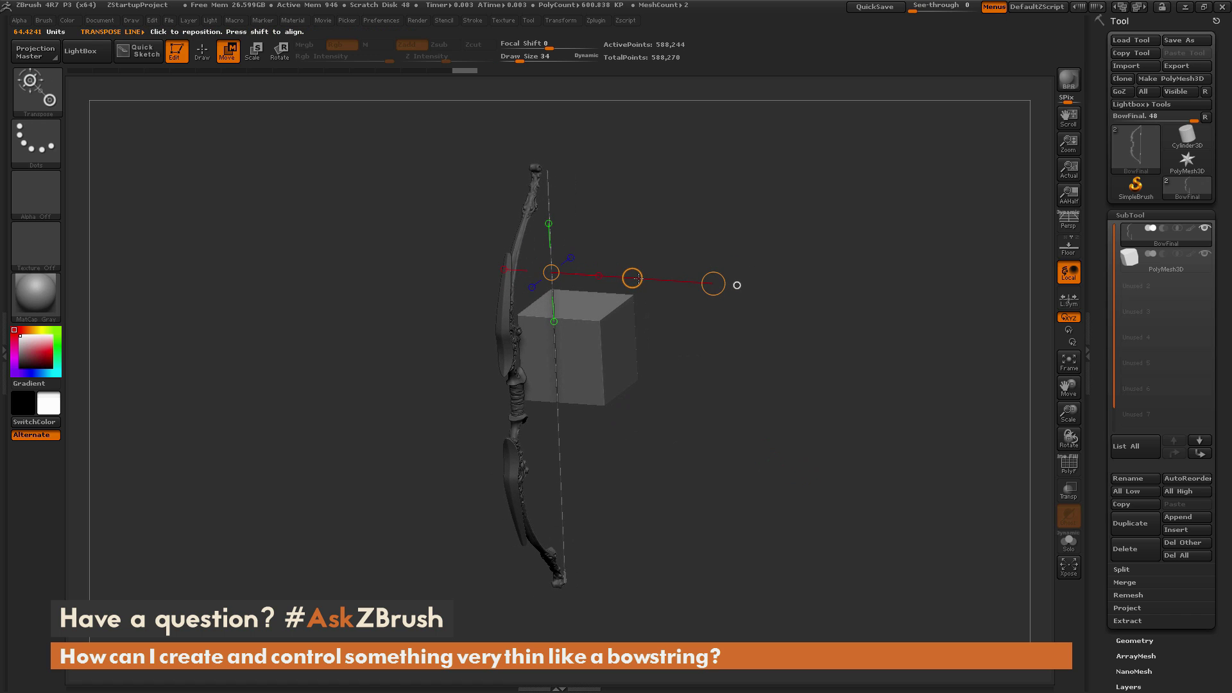
drag(633, 278, 623, 276)
drag(846, 445, 805, 431)
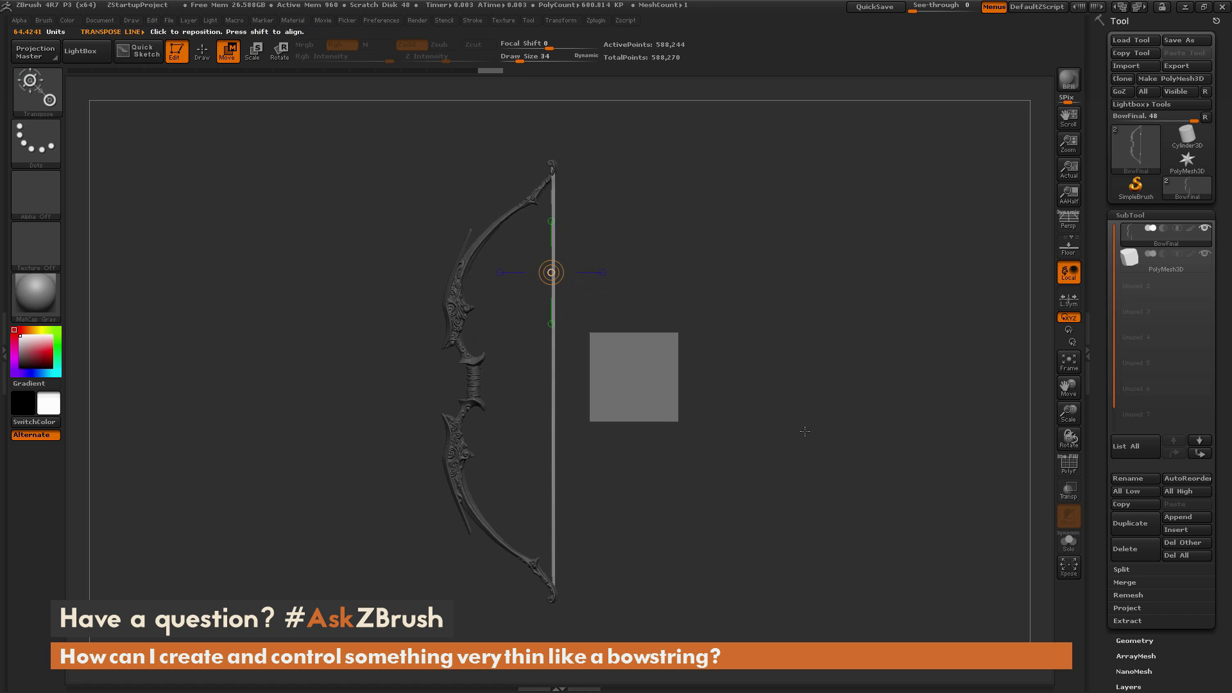
mouse_move(552, 413)
shift+mouse_down()
mouse_move(636, 414)
mouse_move(598, 412)
shift+mouse_up()
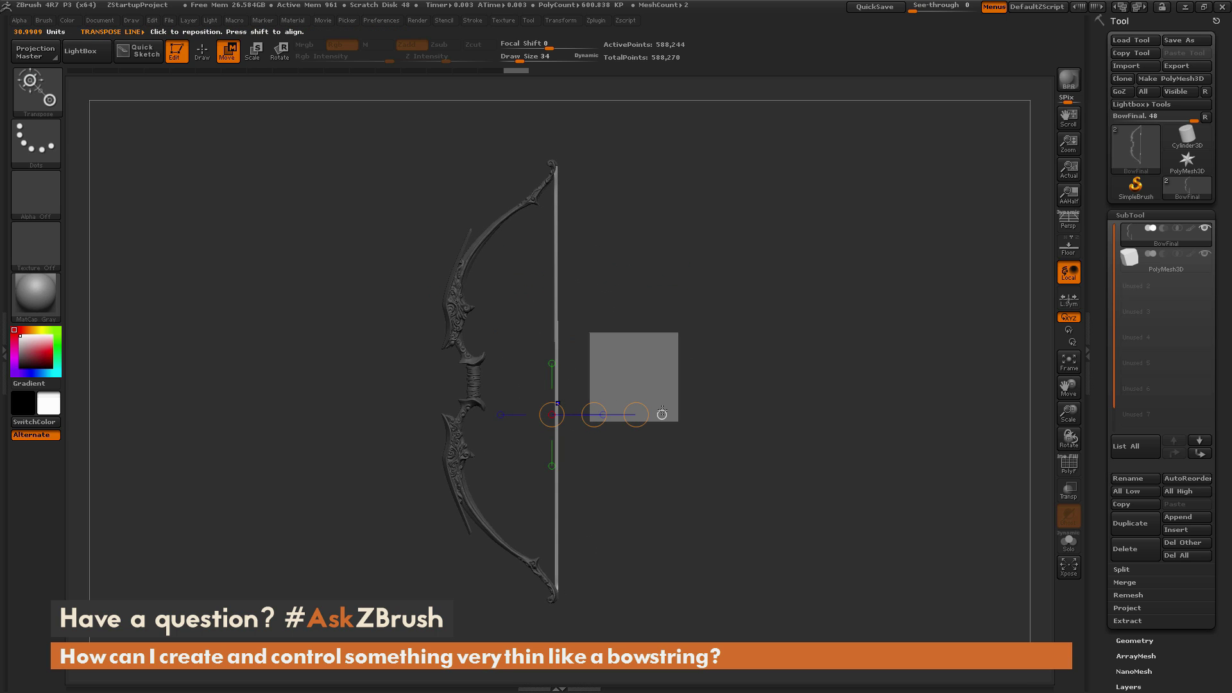
Step: Return to Draw mode and hide the PolyMesh3D cube
key(q)
mouse_move(916, 484)
mouse_down()
mouse_move(903, 456)
mouse_move(889, 478)
mouse_up()
click(1205, 255)
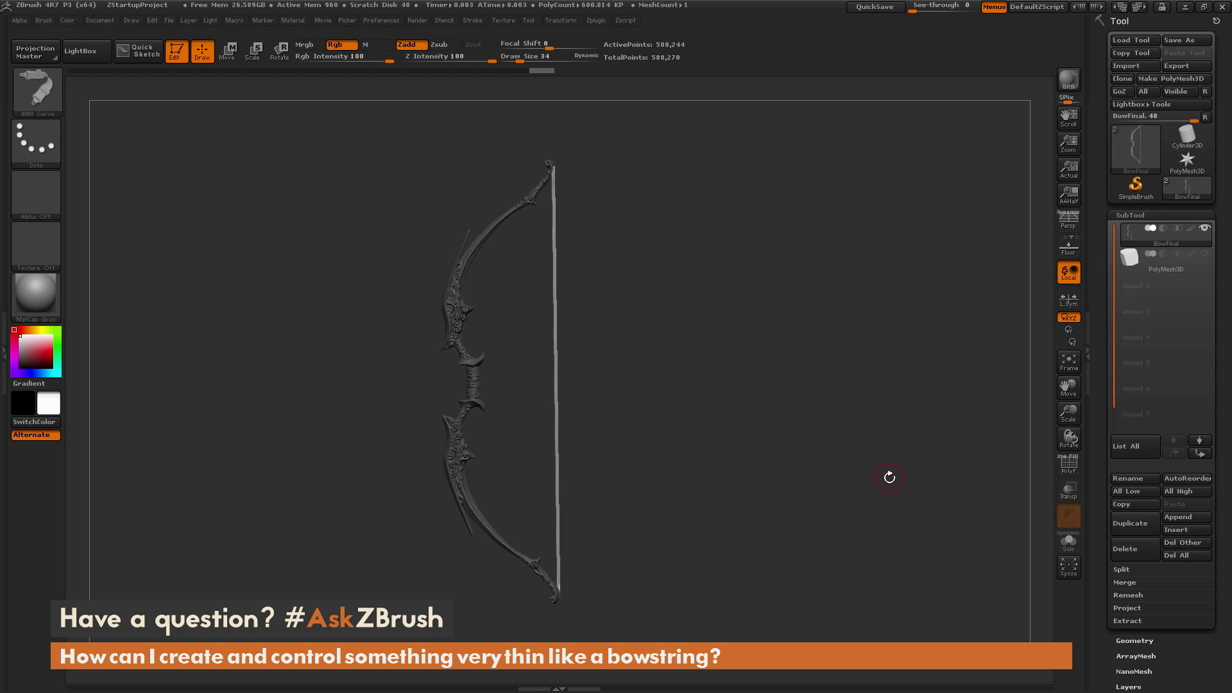